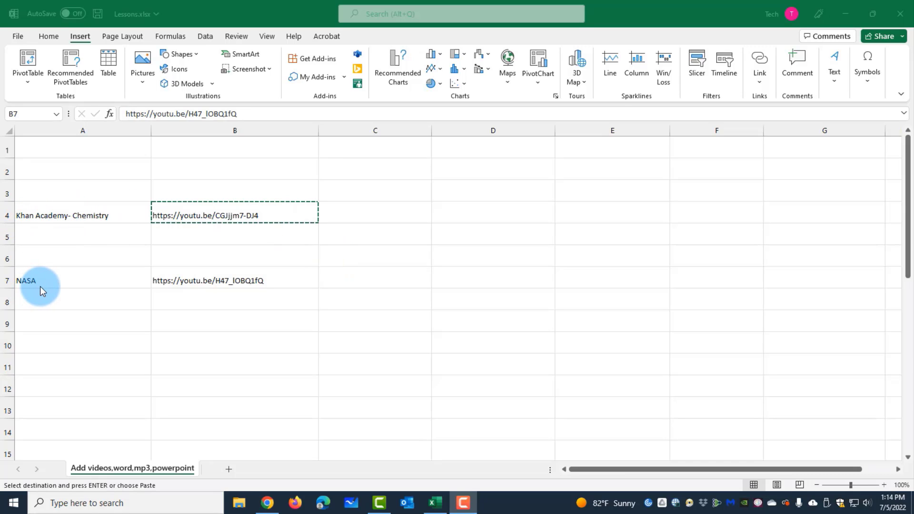
Search the Office add-in store for 'web video' and install the Web Video Player add-in.
{"action": "left_click", "coordinate": [82, 37]}
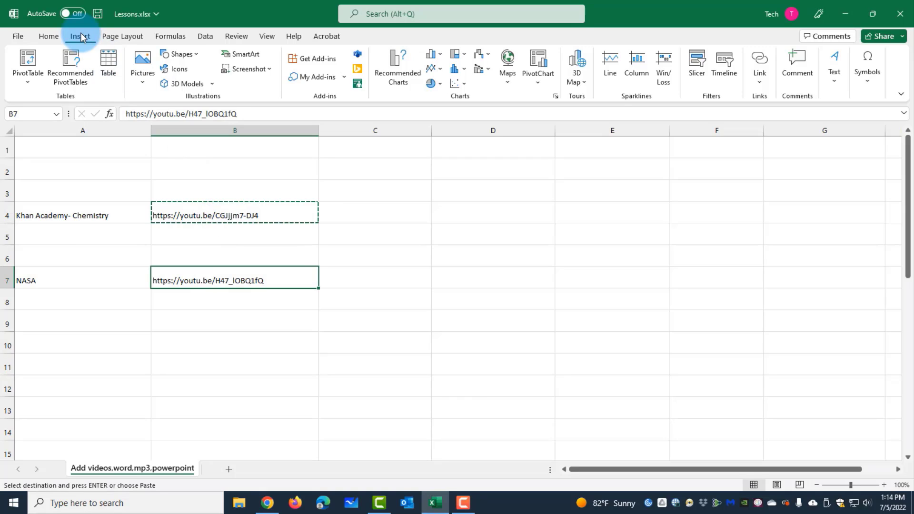
{"action": "left_click", "coordinate": [313, 61]}
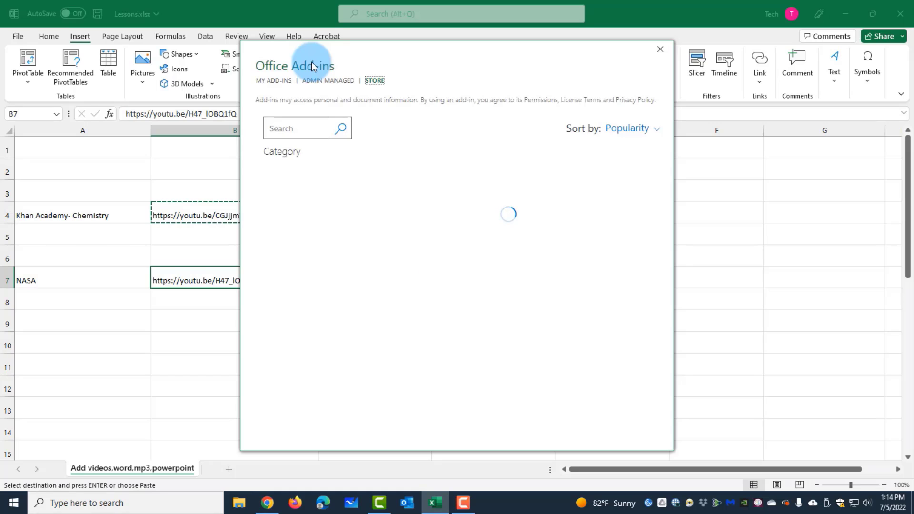
{"action": "left_click", "coordinate": [279, 128]}
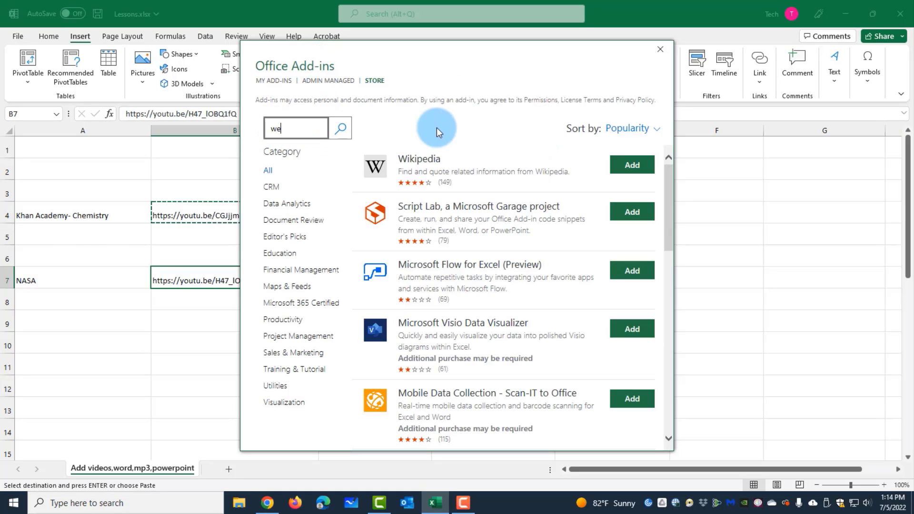
{"action": "type", "text": "web video"}
{"action": "key", "text": "Return"}
{"action": "left_click", "coordinate": [634, 165]}
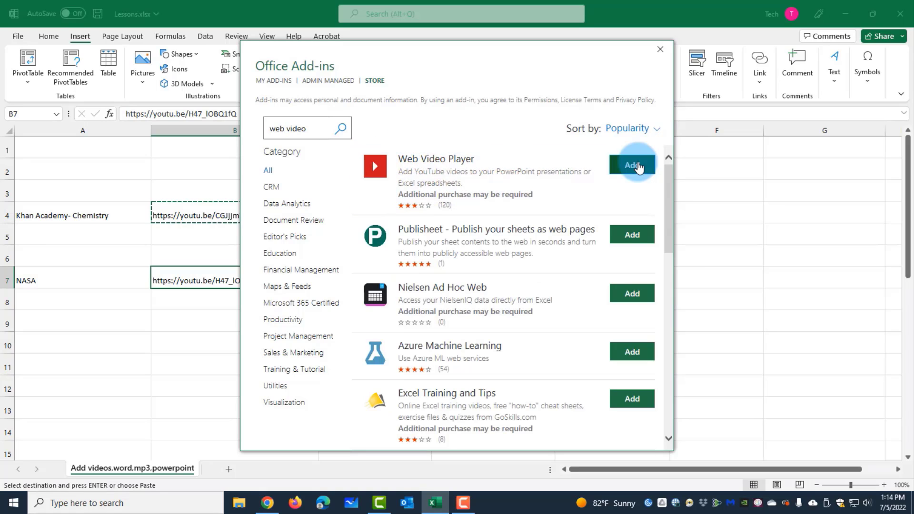
{"action": "left_click", "coordinate": [566, 257]}
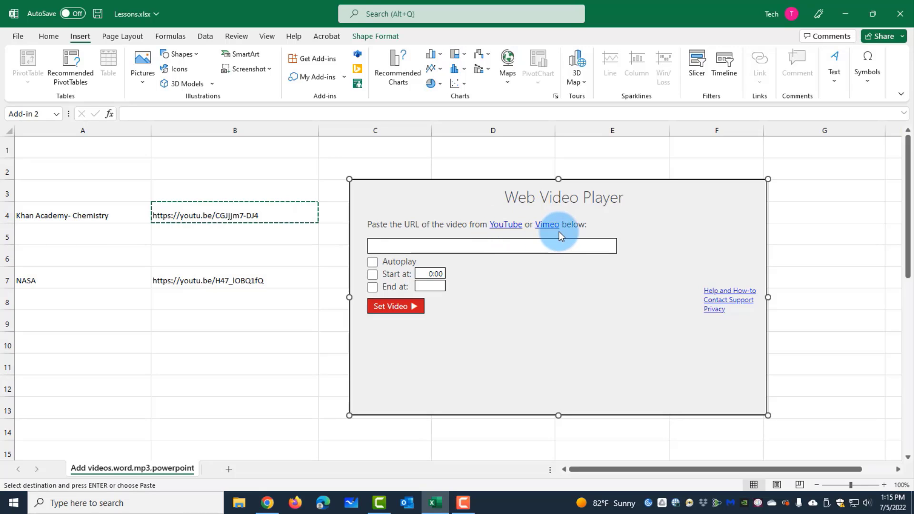
Copy the Khan Academy link from B4 into the player's video URL box.
{"action": "right_click", "coordinate": [253, 211]}
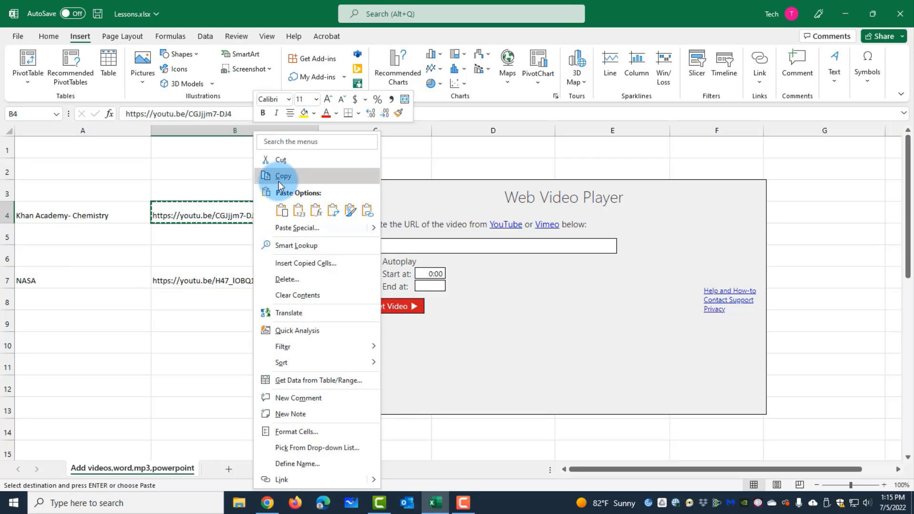
{"action": "left_click", "coordinate": [374, 199]}
{"action": "left_click", "coordinate": [394, 243]}
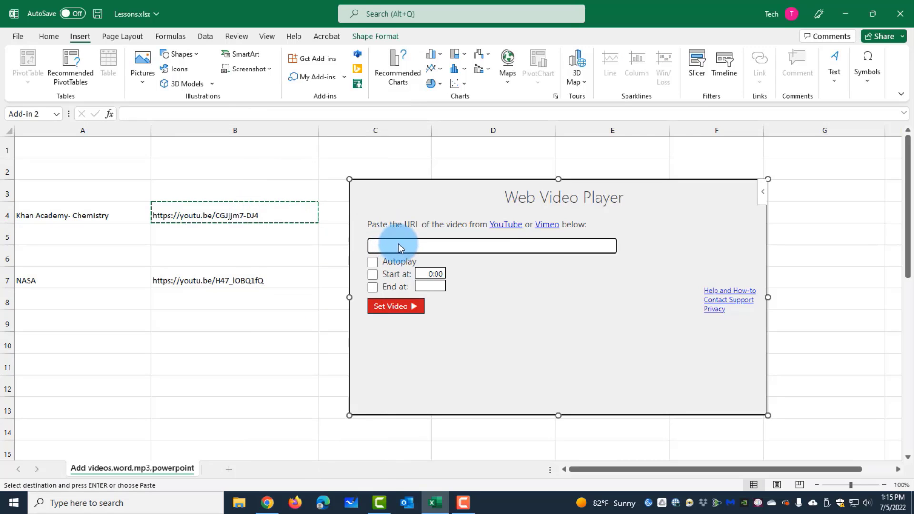
{"action": "right_click", "coordinate": [398, 244]}
{"action": "left_click", "coordinate": [433, 351]}
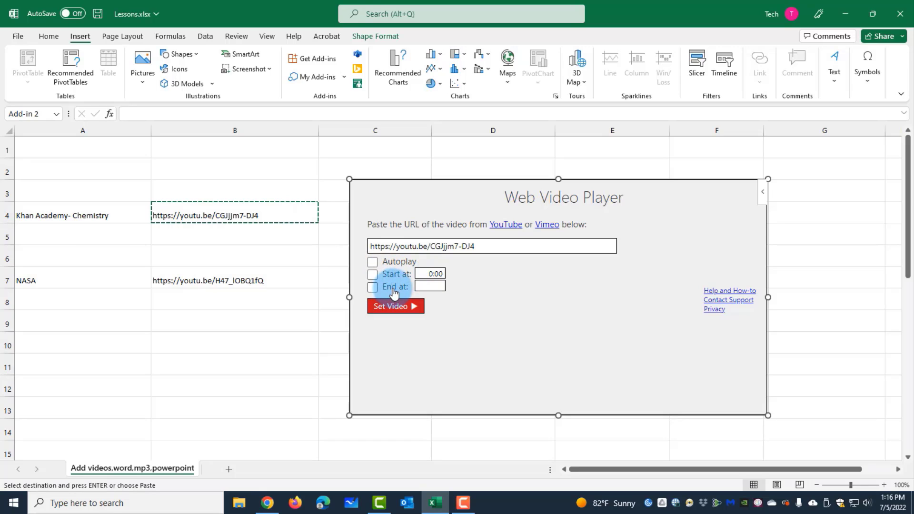
Set the video to start at 0:10 and load it into the player.
{"action": "left_click", "coordinate": [371, 274]}
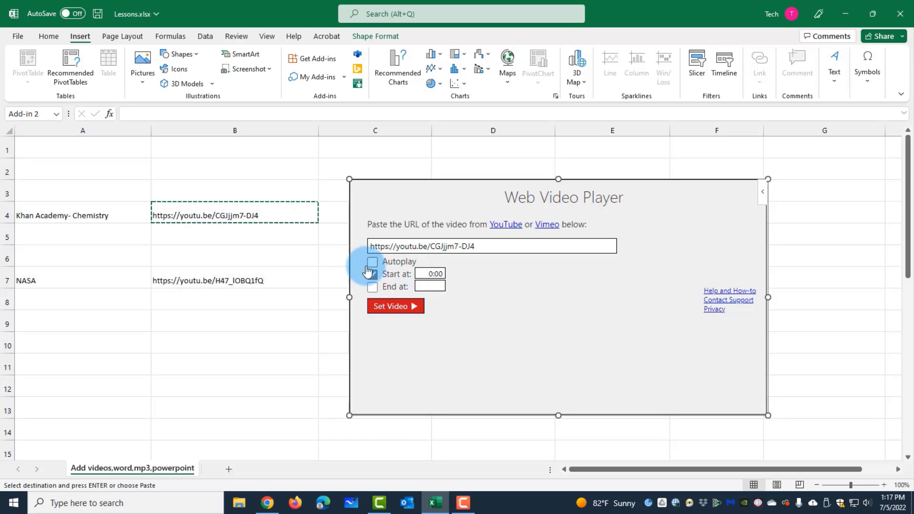
{"action": "left_click", "coordinate": [444, 275]}
{"action": "key", "text": "BackSpace"}
{"action": "key", "text": "BackSpace"}
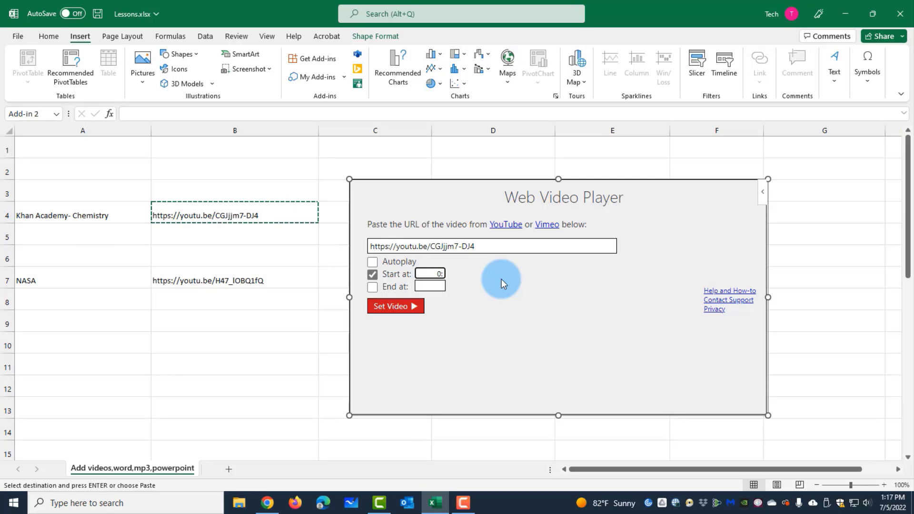
{"action": "type", "text": "10"}
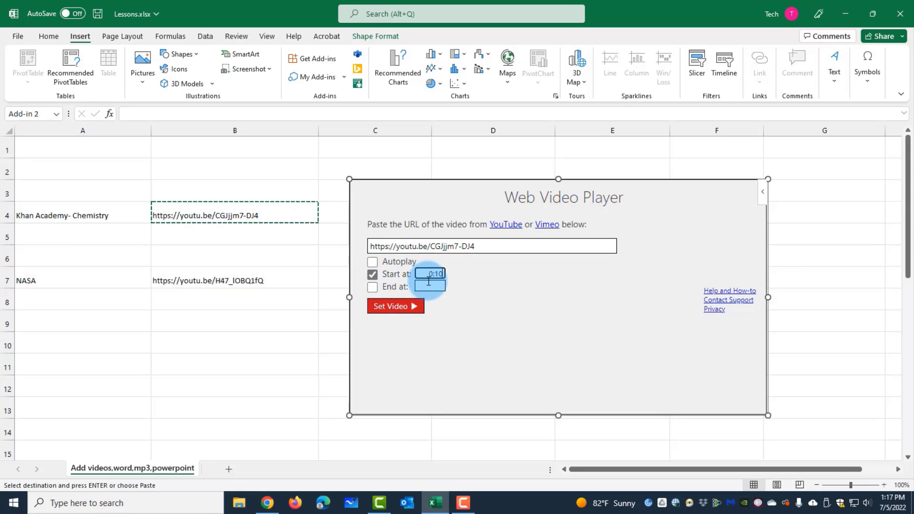
{"action": "left_click", "coordinate": [394, 307]}
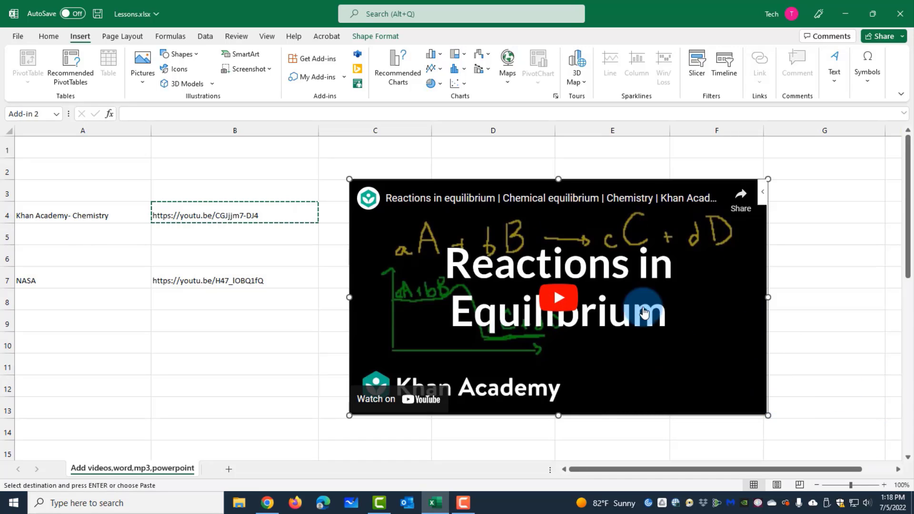
Shrink the Khan Academy player, clear the B4 link, and move the video over column B, rows 1–5.
{"action": "left_click_drag", "start_coordinate": [768, 417], "coordinate": [617, 368]}
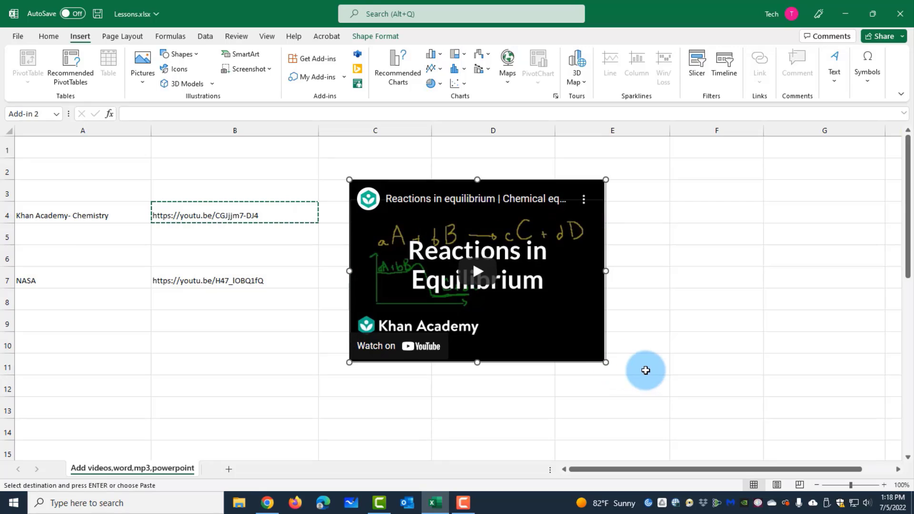
{"action": "left_click", "coordinate": [246, 211]}
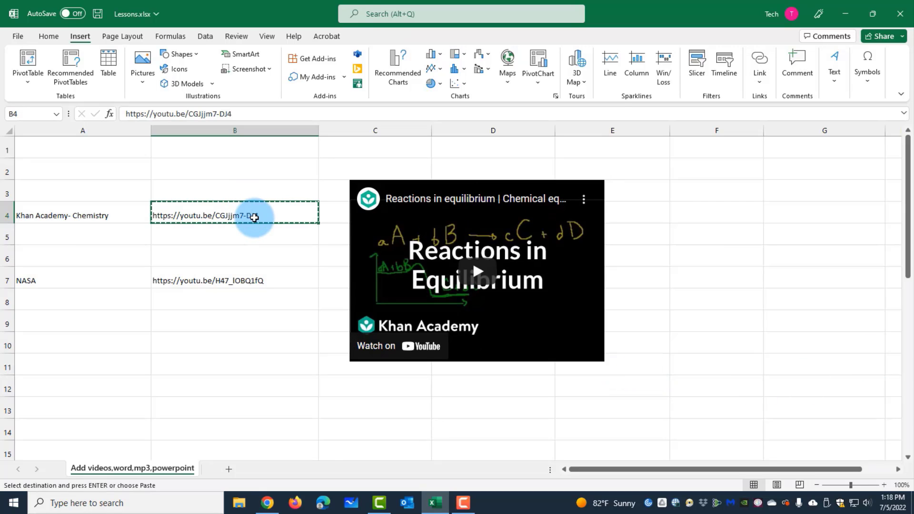
{"action": "key", "text": "Delete"}
{"action": "left_click", "coordinate": [478, 272]}
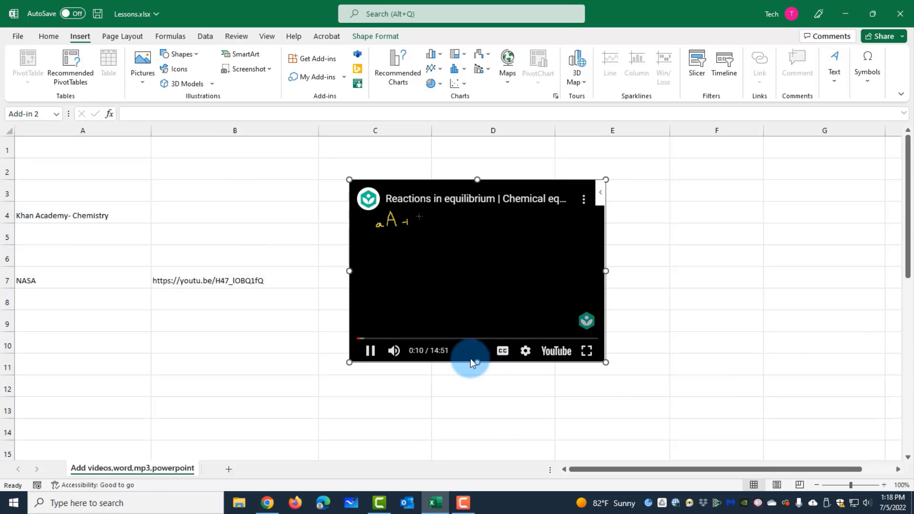
{"action": "left_click_drag", "start_coordinate": [603, 362], "coordinate": [529, 296]}
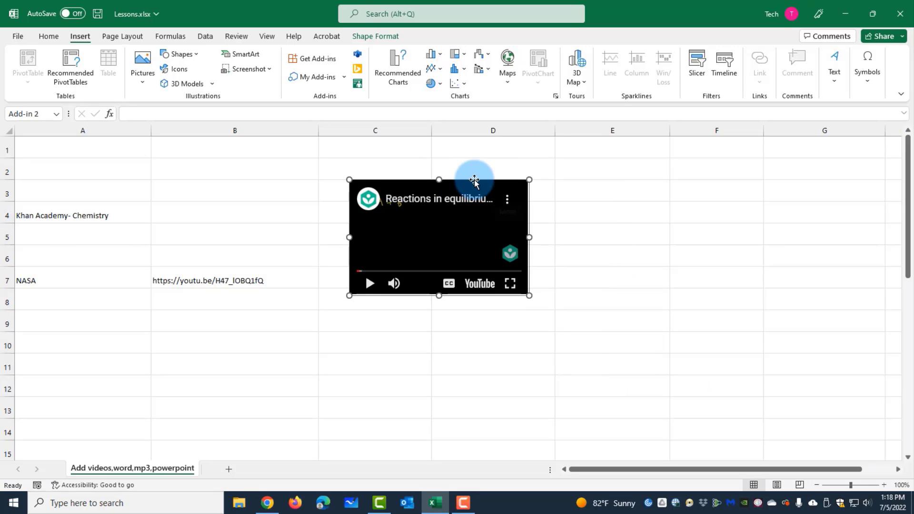
{"action": "left_click_drag", "start_coordinate": [475, 180], "coordinate": [273, 139]}
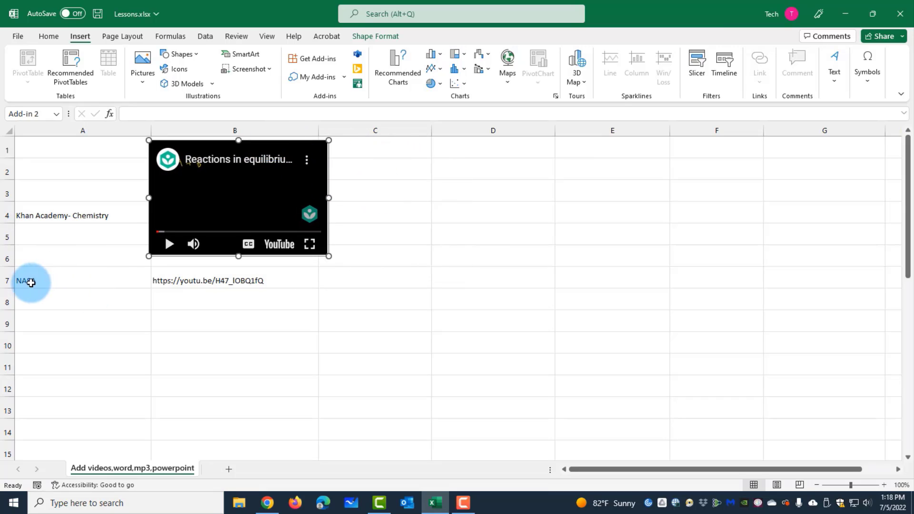
Insert another Web Video Player from My Add-ins and load the NASA link copied from B7.
{"action": "right_click", "coordinate": [233, 282]}
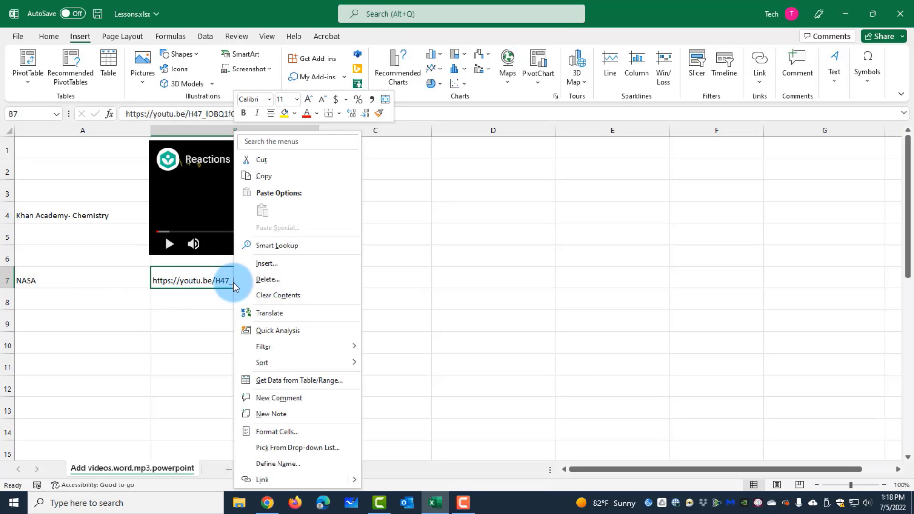
{"action": "left_click", "coordinate": [261, 178]}
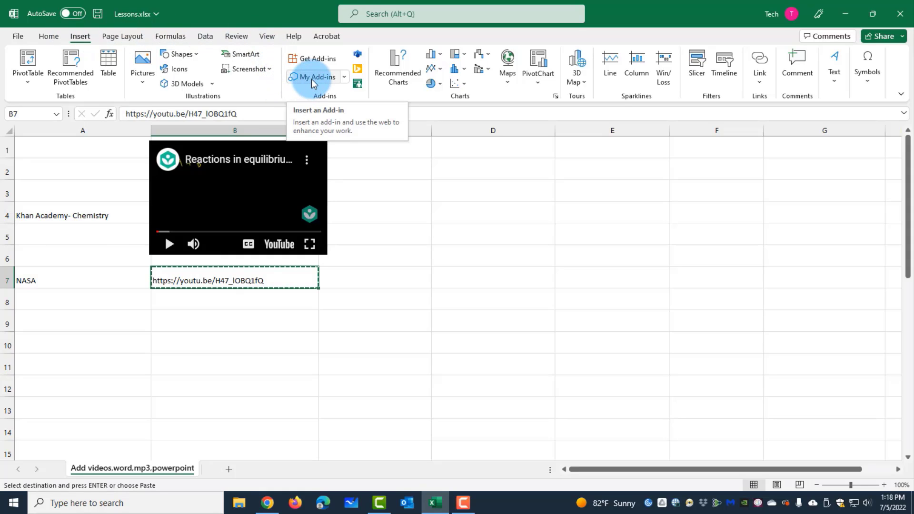
{"action": "left_click", "coordinate": [346, 76]}
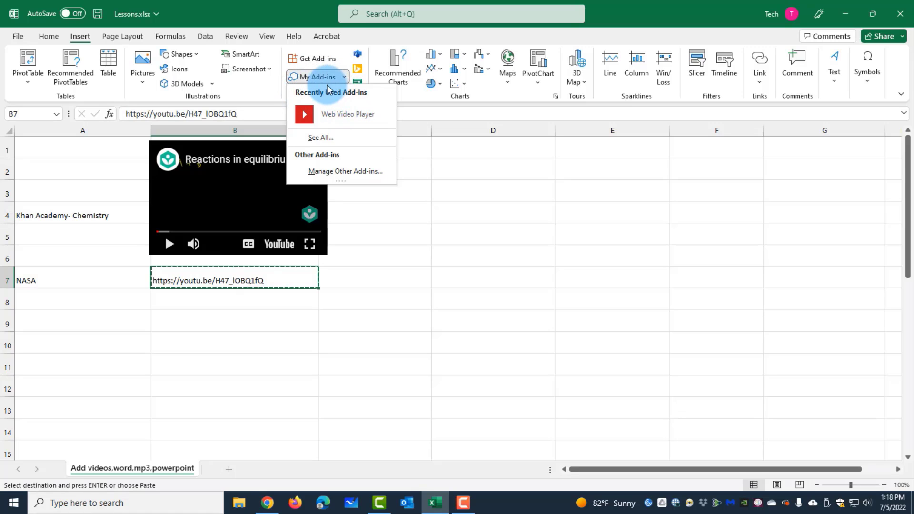
{"action": "left_click", "coordinate": [332, 115]}
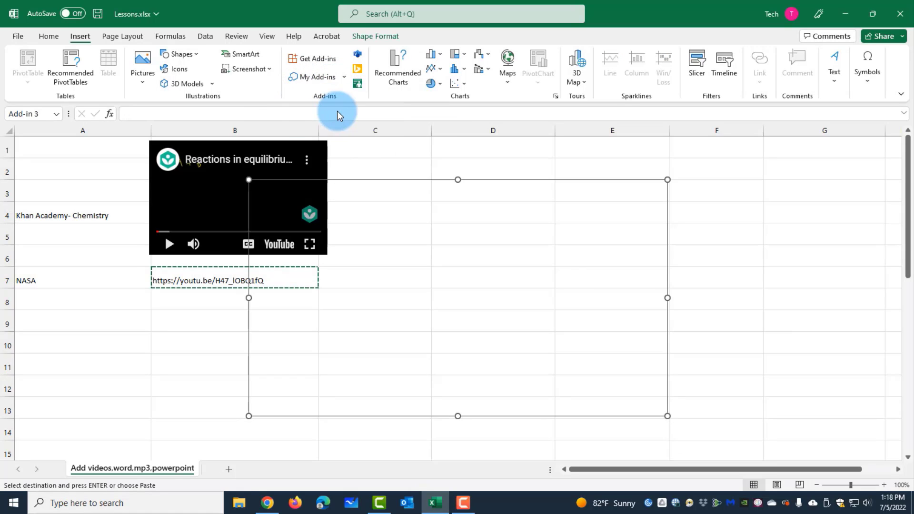
{"action": "right_click", "coordinate": [391, 247]}
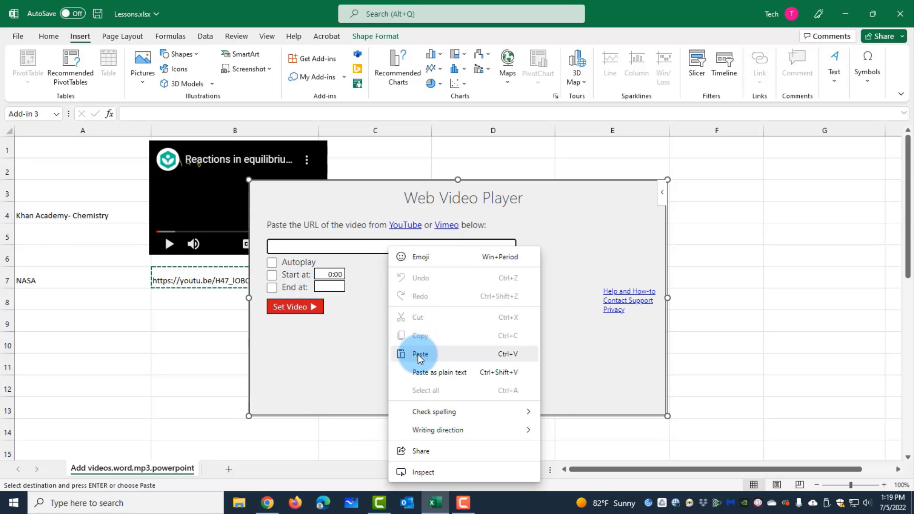
{"action": "left_click", "coordinate": [410, 354]}
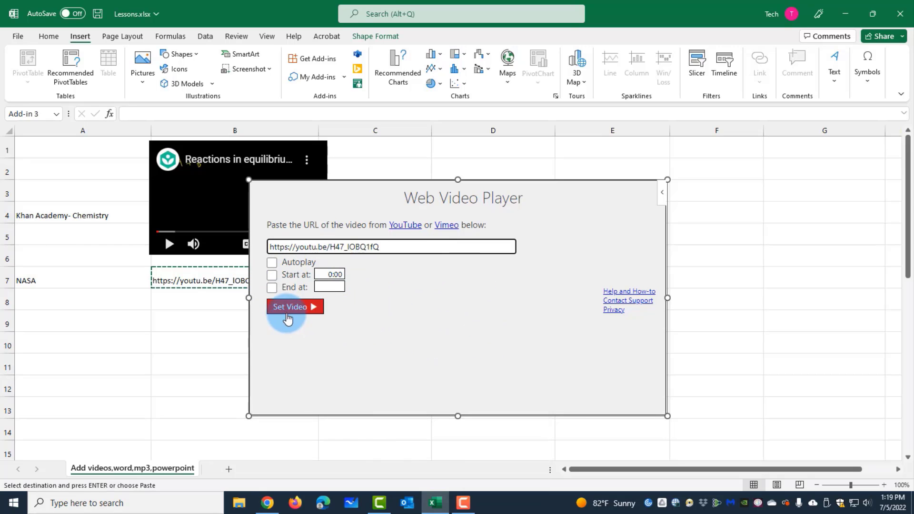
{"action": "left_click", "coordinate": [291, 308]}
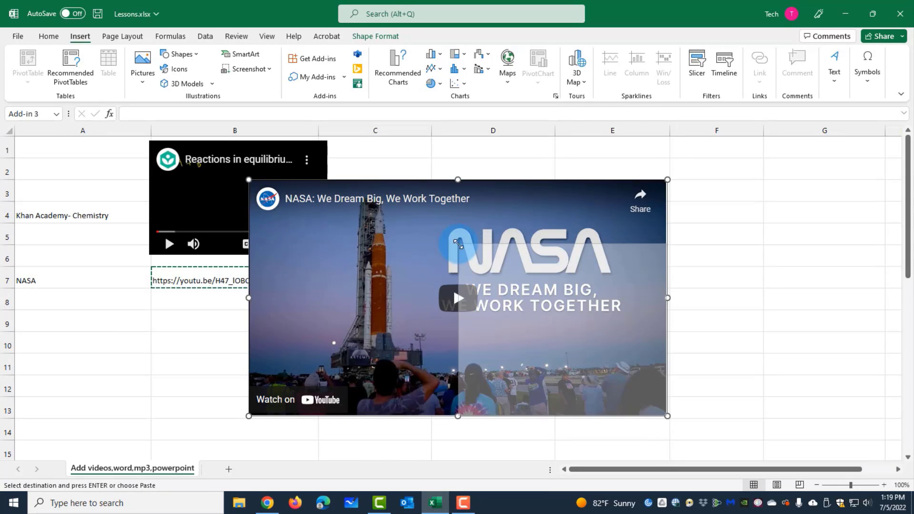
{"action": "left_click", "coordinate": [251, 281]}
Clear the B7 link and move the NASA video over column B beside its label.
{"action": "key", "text": "Escape"}
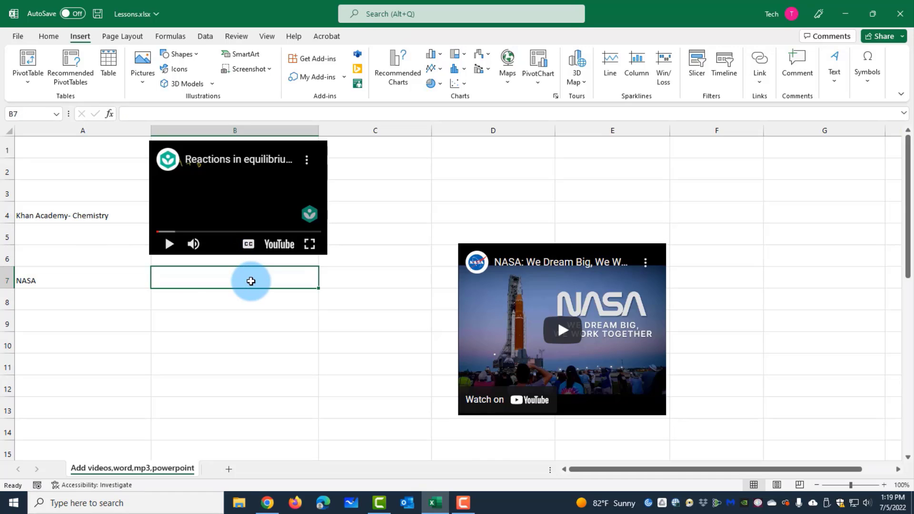
{"action": "left_click_drag", "start_coordinate": [550, 242], "coordinate": [253, 267]}
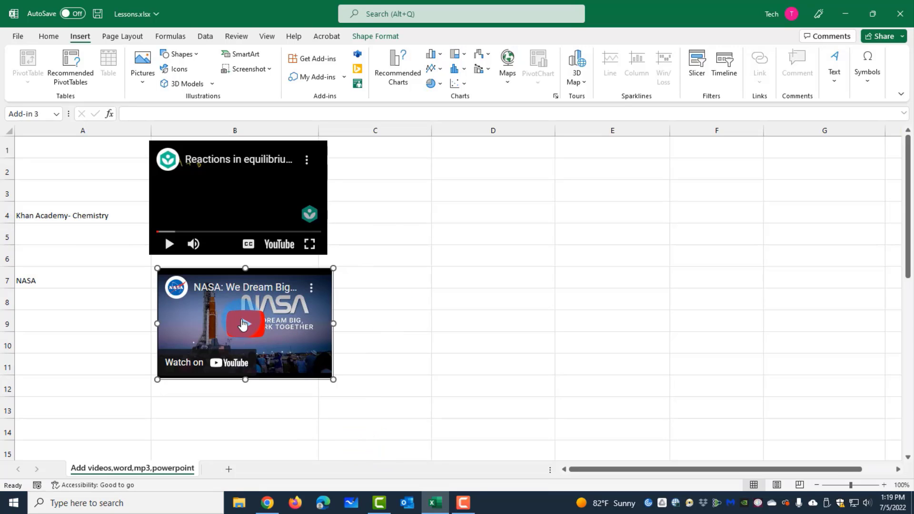
{"action": "left_click", "coordinate": [210, 230]}
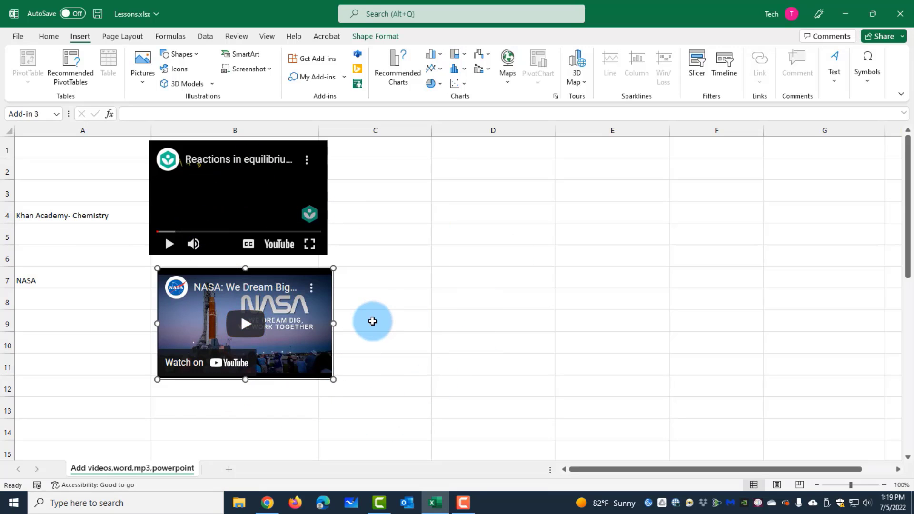
Play the Khan Academy video and switch it to full screen.
{"action": "left_click", "coordinate": [193, 170]}
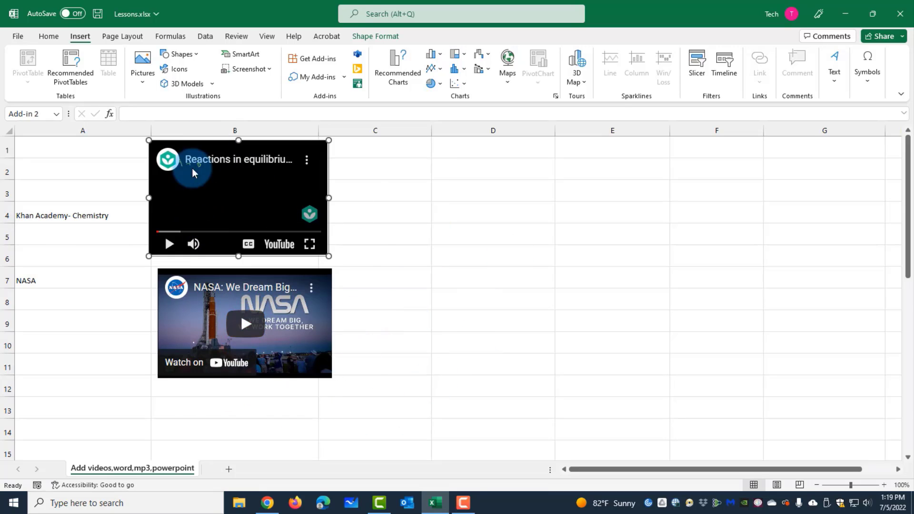
{"action": "left_click", "coordinate": [311, 245]}
{"action": "mouse_move", "coordinate": [310, 215]}
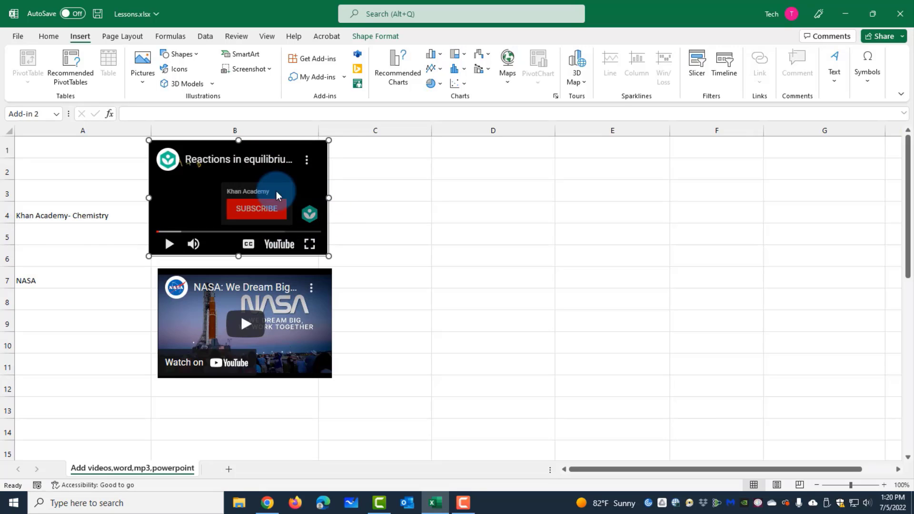
{"action": "left_click", "coordinate": [285, 244]}
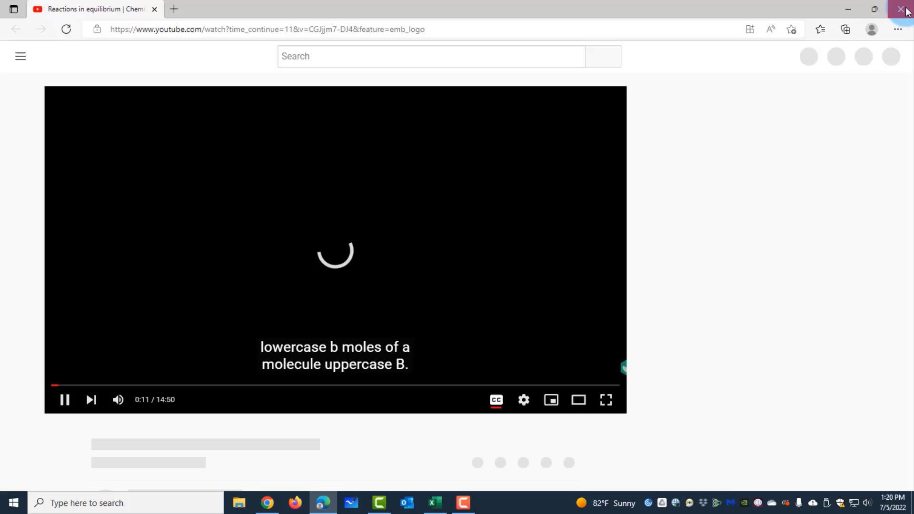
{"action": "left_click", "coordinate": [908, 12]}
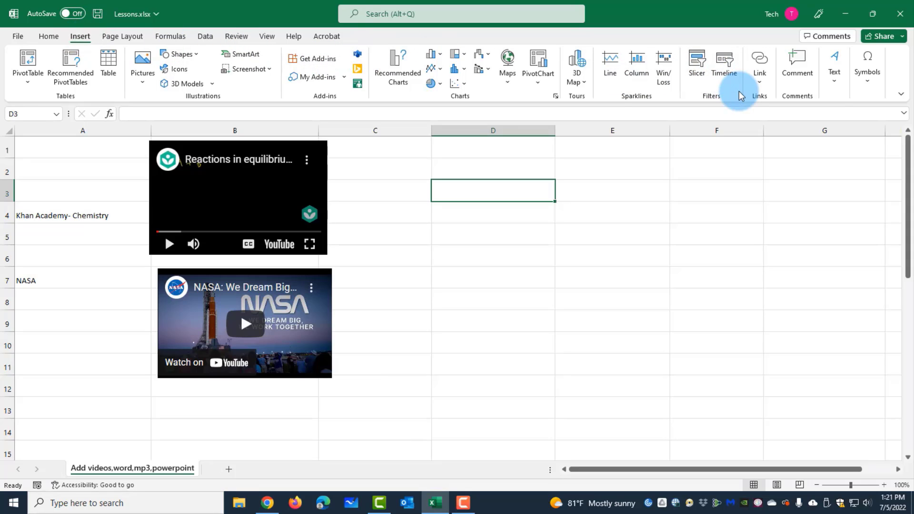
Embed audio.mp3 as a file object, move its icon into column C, and open it.
{"action": "left_click", "coordinate": [837, 82]}
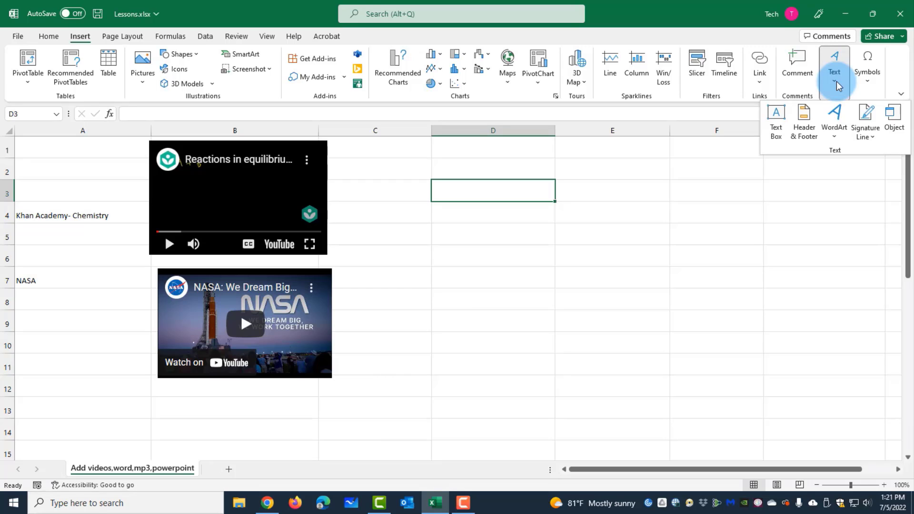
{"action": "left_click", "coordinate": [889, 119]}
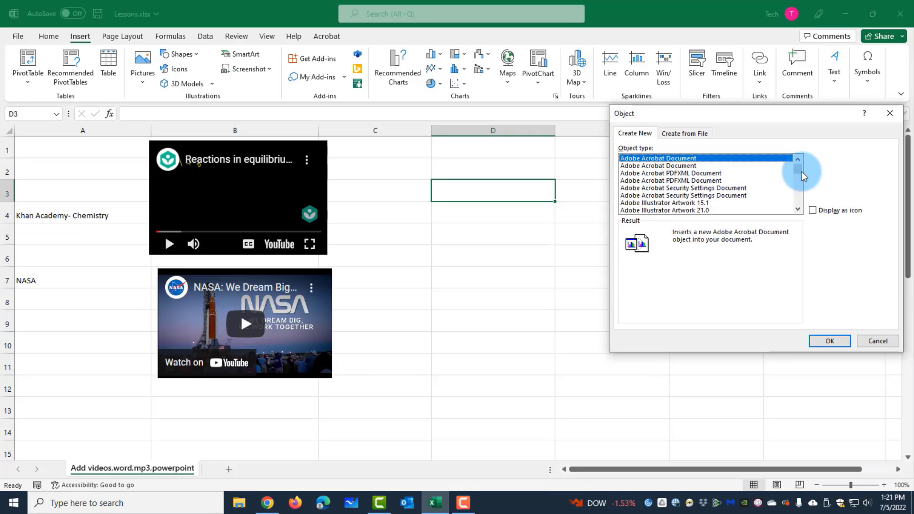
{"action": "mouse_move", "coordinate": [798, 177]}
{"action": "left_mouse_down"}
{"action": "mouse_move", "coordinate": [797, 194]}
{"action": "mouse_move", "coordinate": [797, 161]}
{"action": "left_mouse_up"}
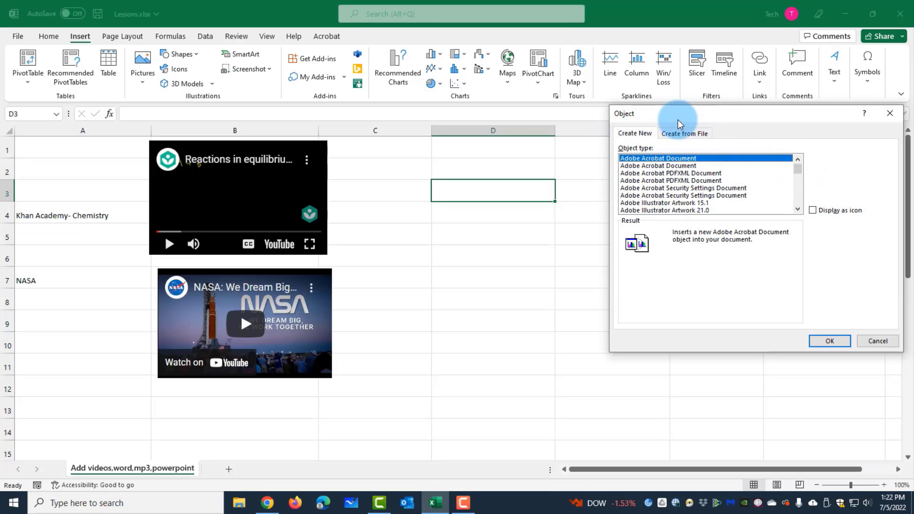
{"action": "left_click", "coordinate": [679, 133]}
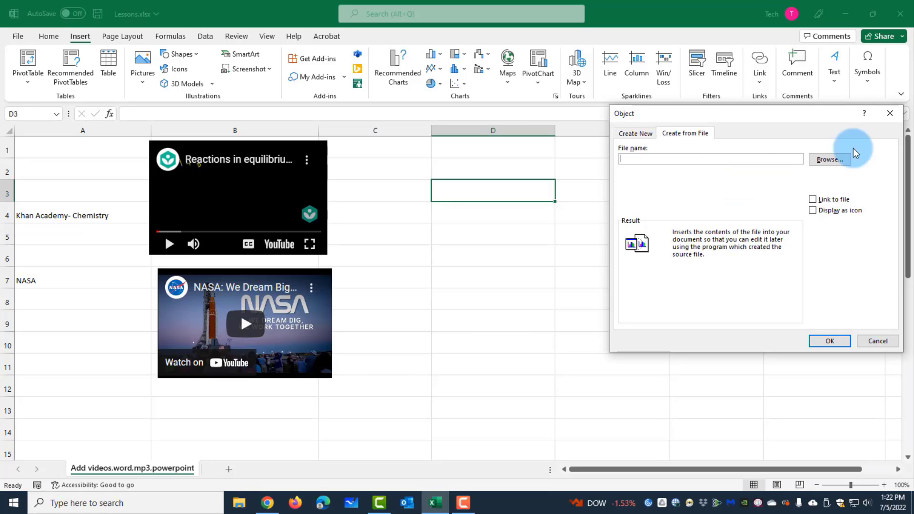
{"action": "left_click", "coordinate": [831, 162]}
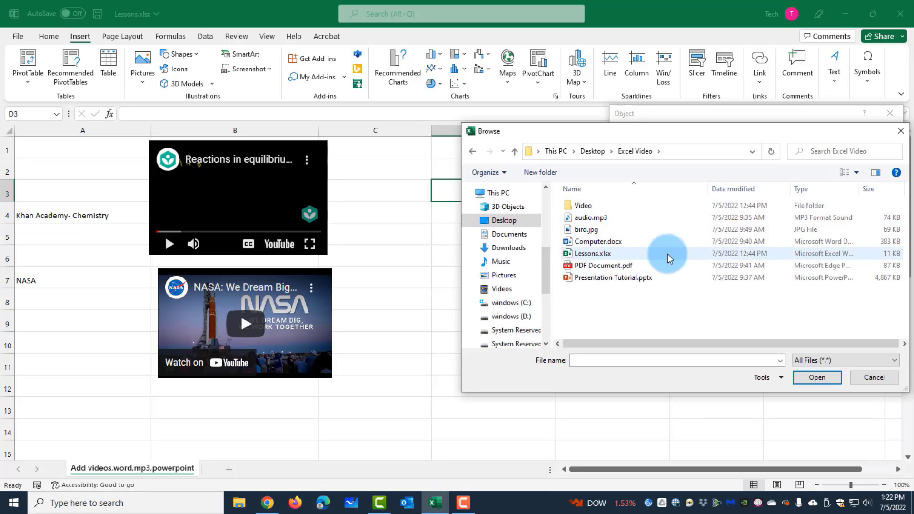
{"action": "left_click", "coordinate": [593, 218]}
{"action": "left_click", "coordinate": [805, 377]}
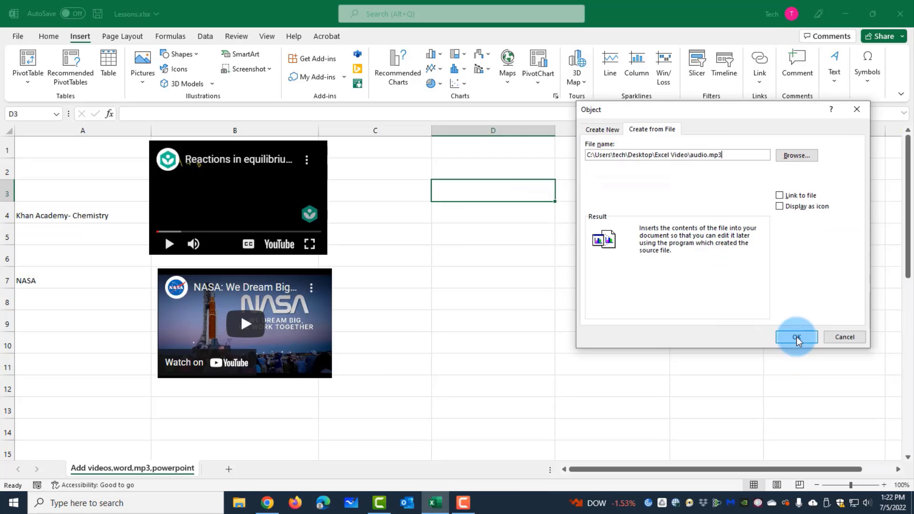
{"action": "left_click", "coordinate": [796, 337]}
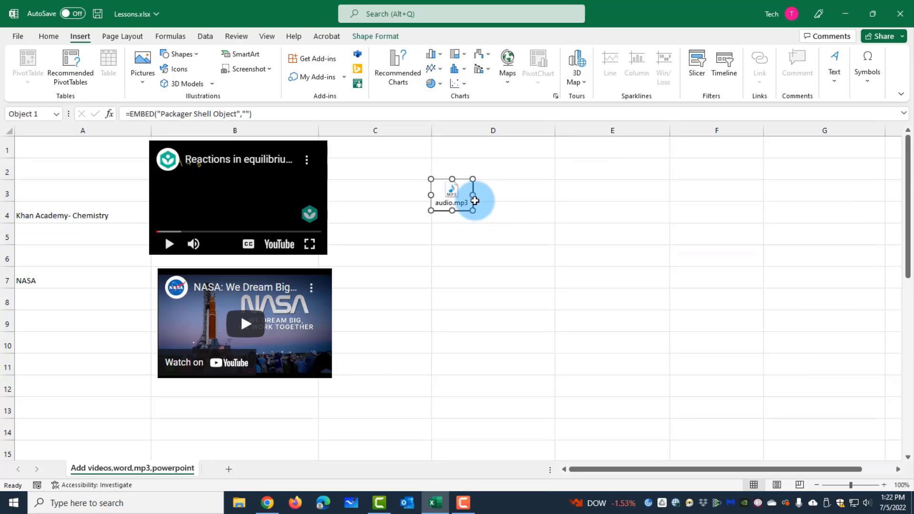
{"action": "left_click_drag", "start_coordinate": [455, 190], "coordinate": [373, 181]}
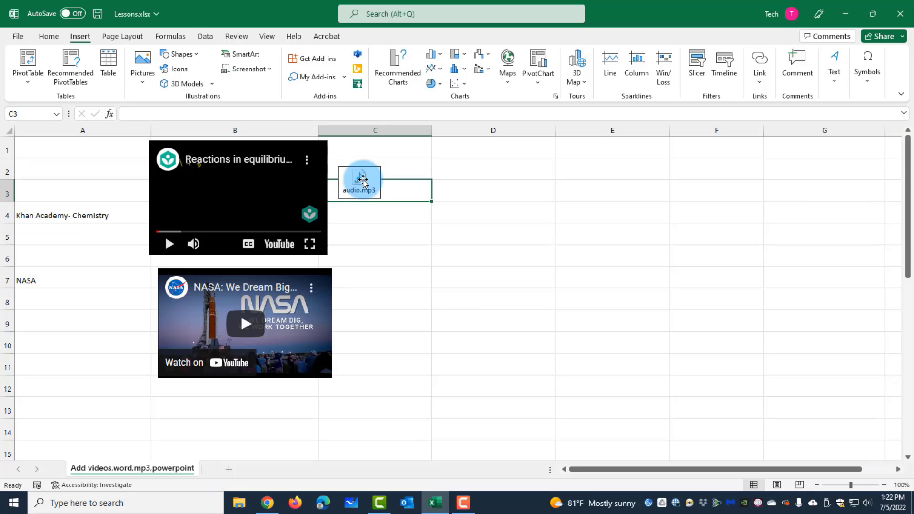
{"action": "double_click", "coordinate": [362, 181]}
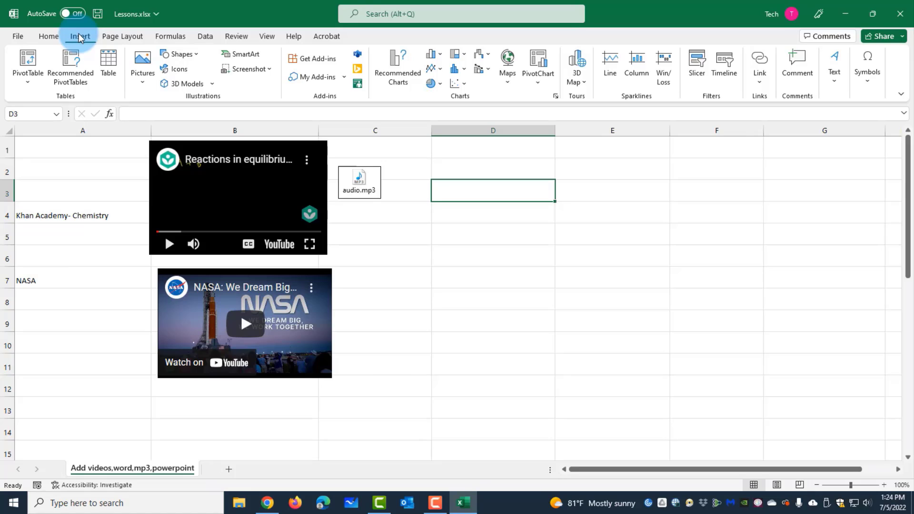
Embed Video.mp4 from the Video folder as a file object and select its new icon.
{"action": "left_click", "coordinate": [836, 71]}
{"action": "left_click", "coordinate": [895, 117]}
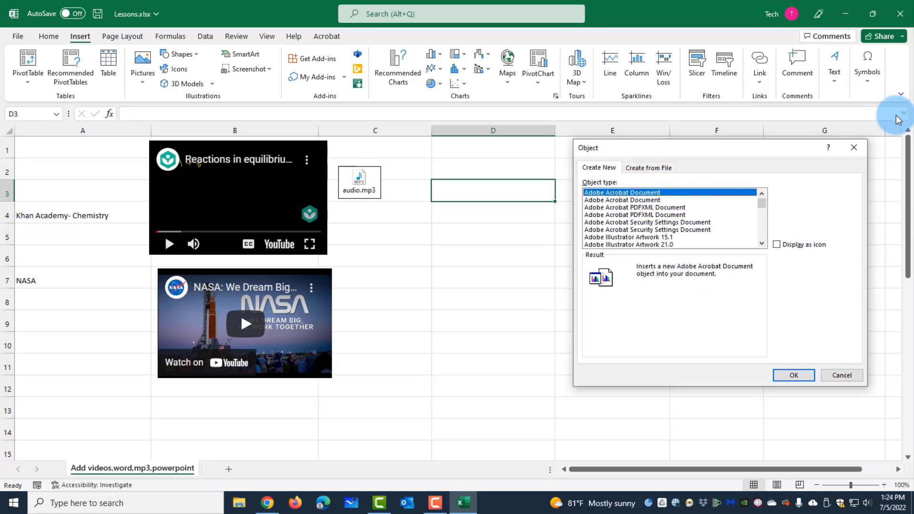
{"action": "left_click", "coordinate": [648, 168]}
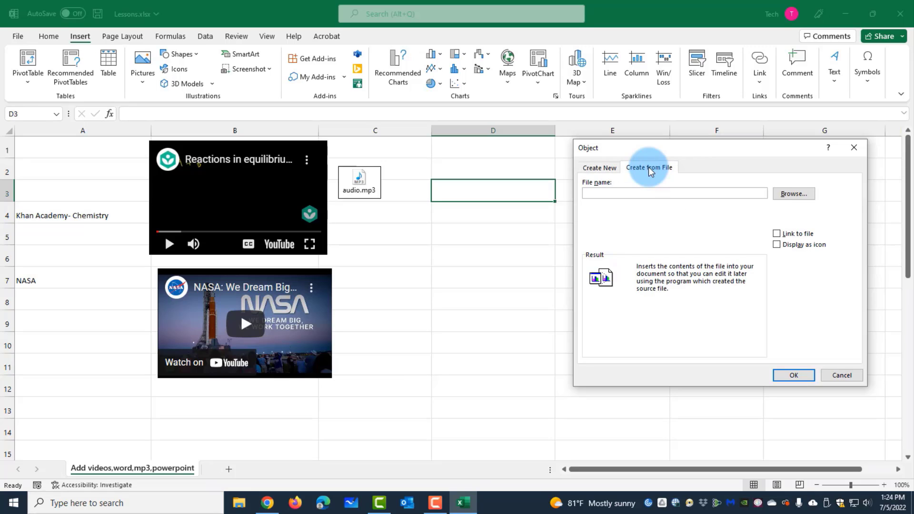
{"action": "left_click", "coordinate": [742, 194]}
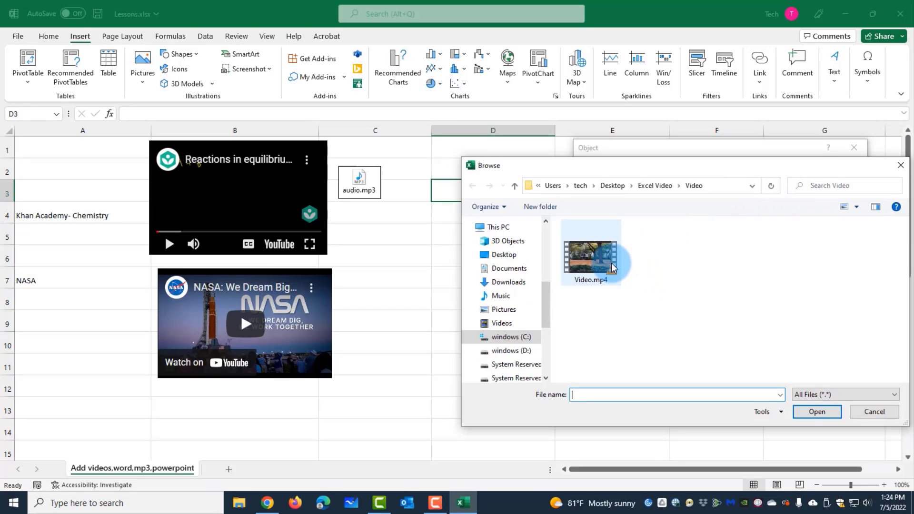
{"action": "left_click", "coordinate": [590, 246]}
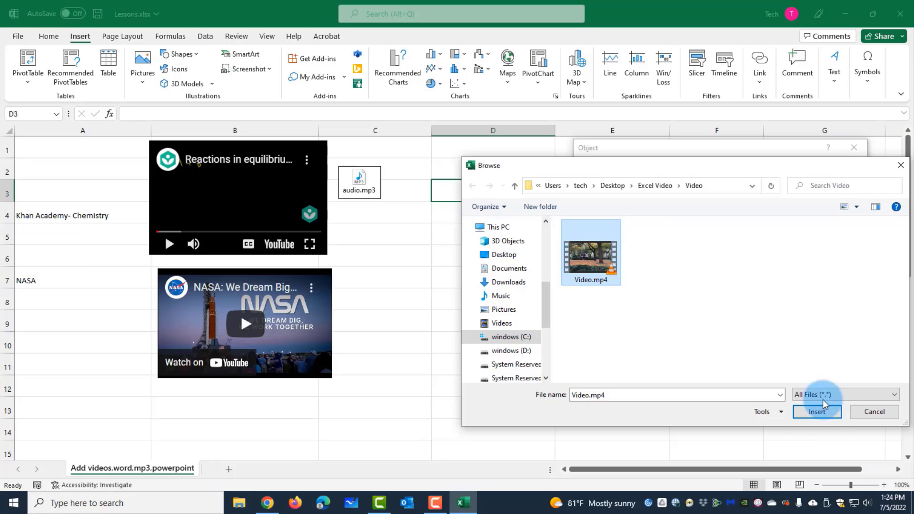
{"action": "left_click", "coordinate": [817, 412]}
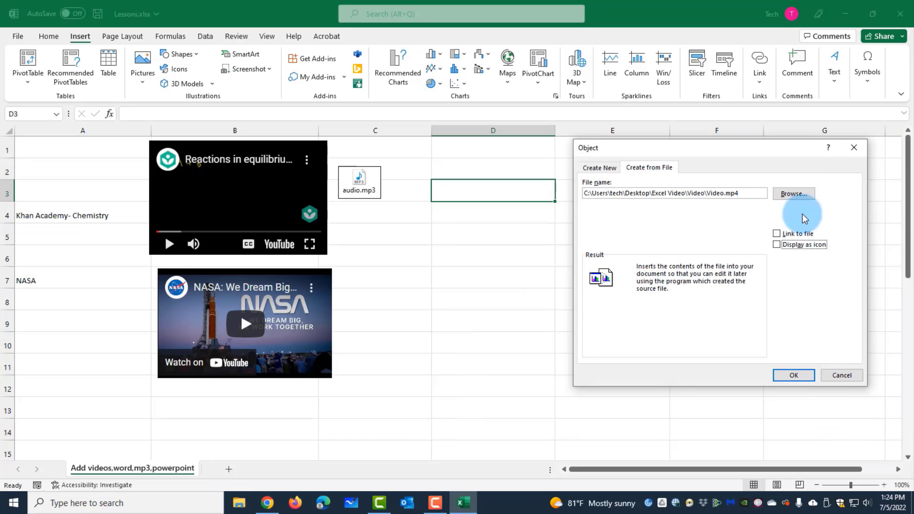
{"action": "left_click", "coordinate": [815, 252]}
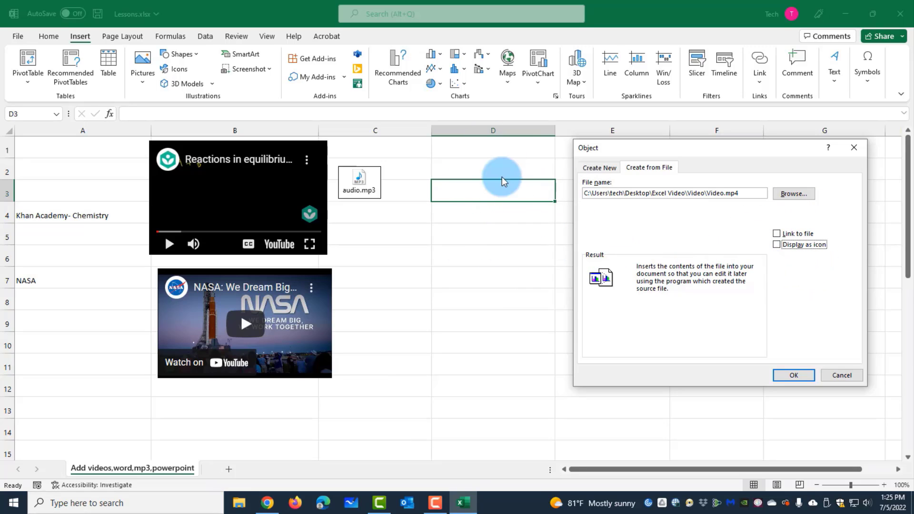
{"action": "left_click", "coordinate": [787, 378]}
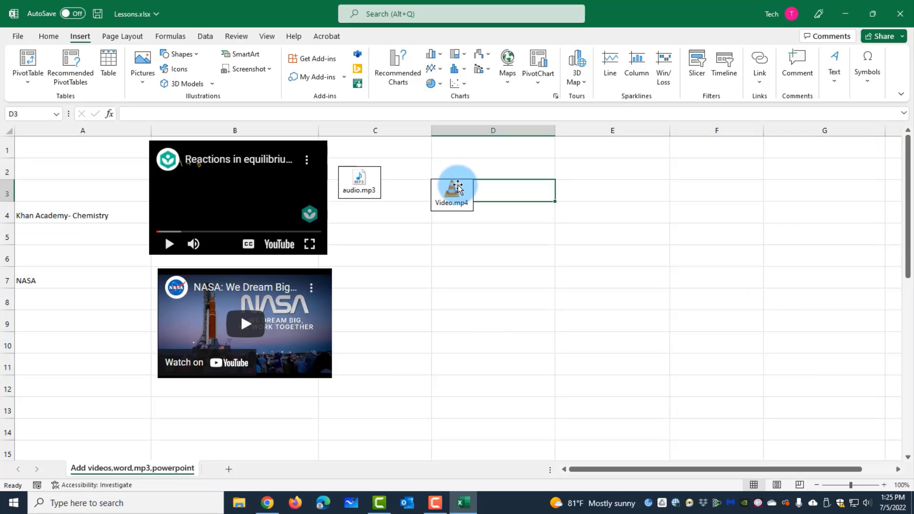
{"action": "left_click", "coordinate": [473, 174]}
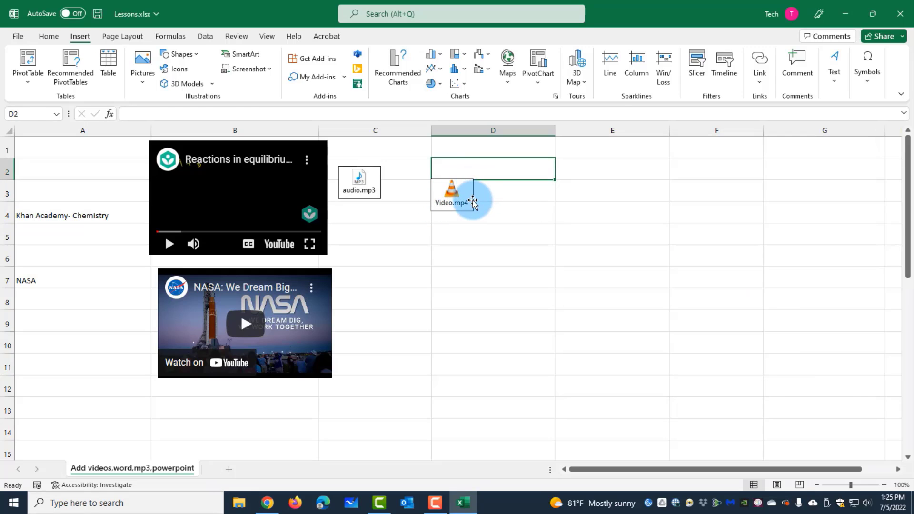
{"action": "left_click", "coordinate": [462, 208]}
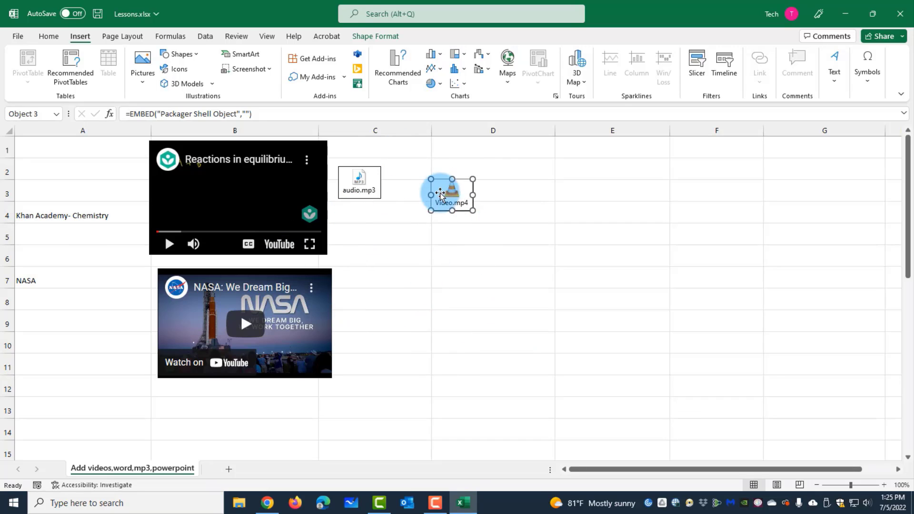
Open the embedded Video.mp4, delete the source file in File Explorer, and cancel the open prompt.
{"action": "left_click", "coordinate": [476, 196]}
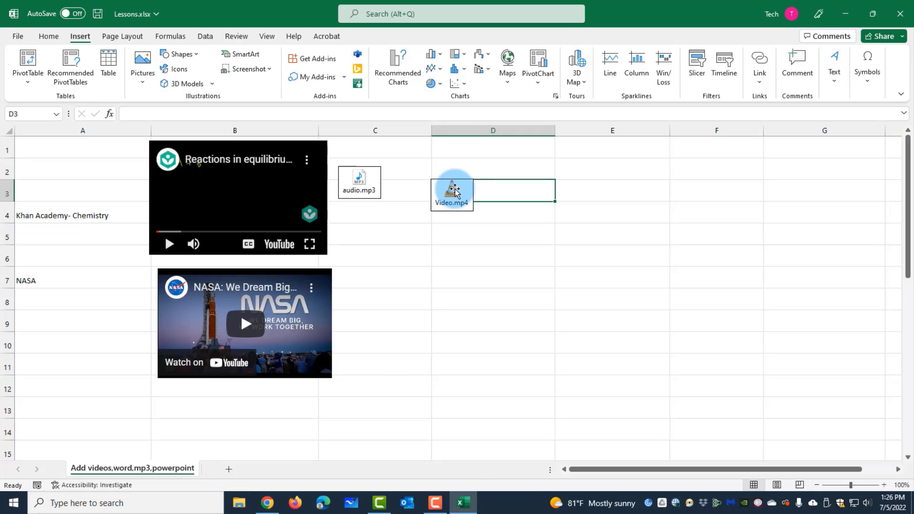
{"action": "double_click", "coordinate": [455, 191]}
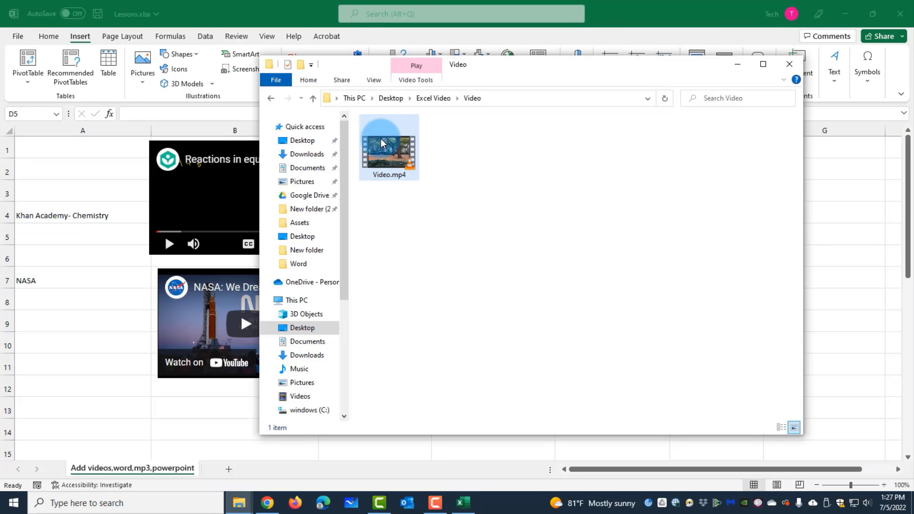
{"action": "left_click", "coordinate": [381, 138]}
{"action": "right_click", "coordinate": [381, 138]}
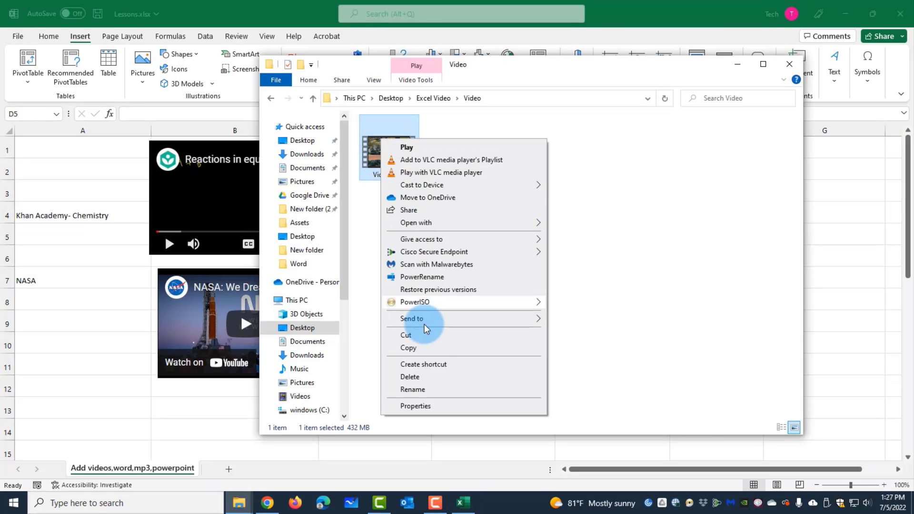
{"action": "left_click", "coordinate": [422, 377]}
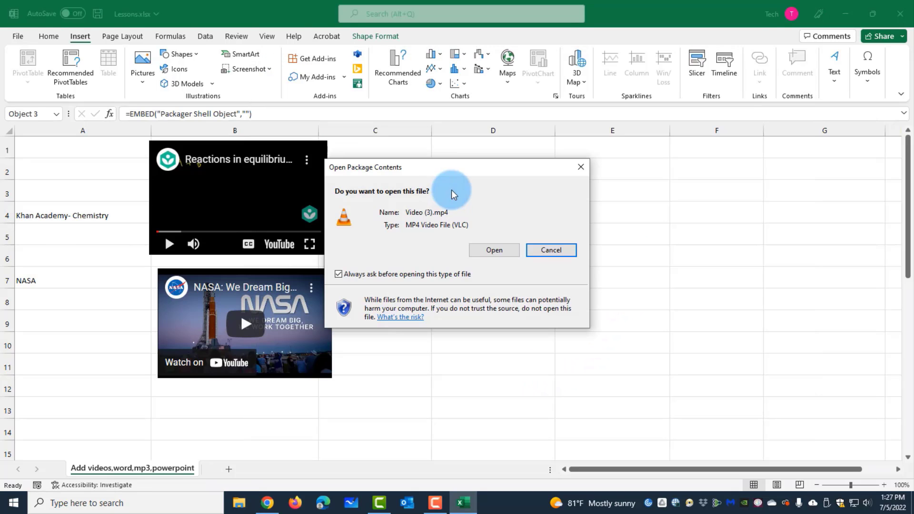
{"action": "left_click", "coordinate": [551, 250]}
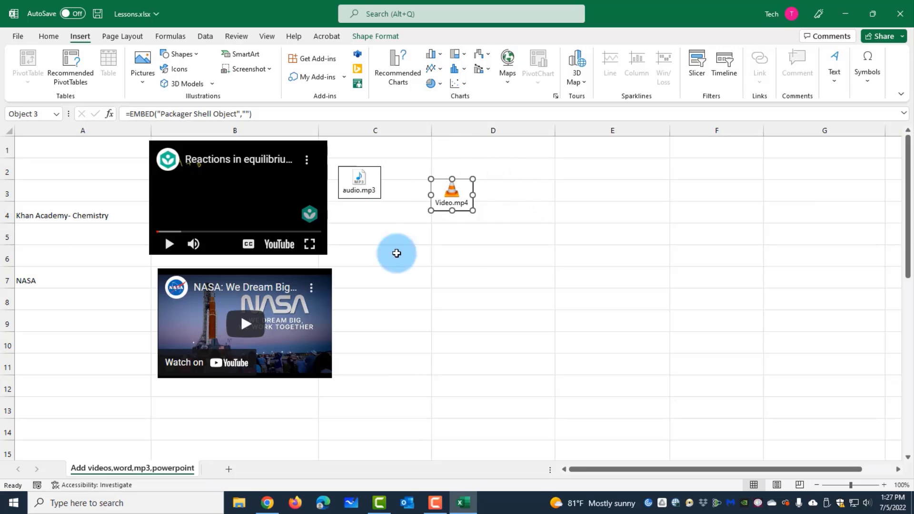
{"action": "left_click", "coordinate": [467, 242]}
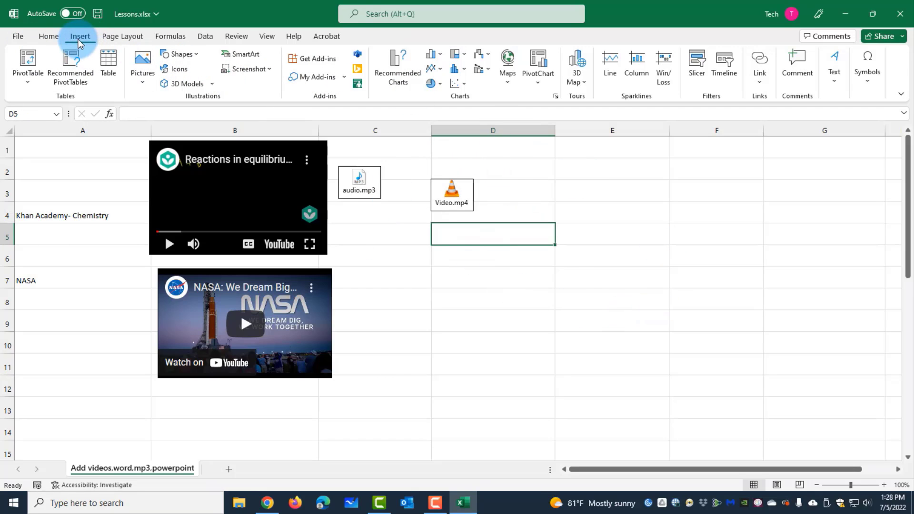
Embed PDF Document.pdf as a file object on the sheet.
{"action": "left_click", "coordinate": [834, 82]}
{"action": "left_click", "coordinate": [893, 123]}
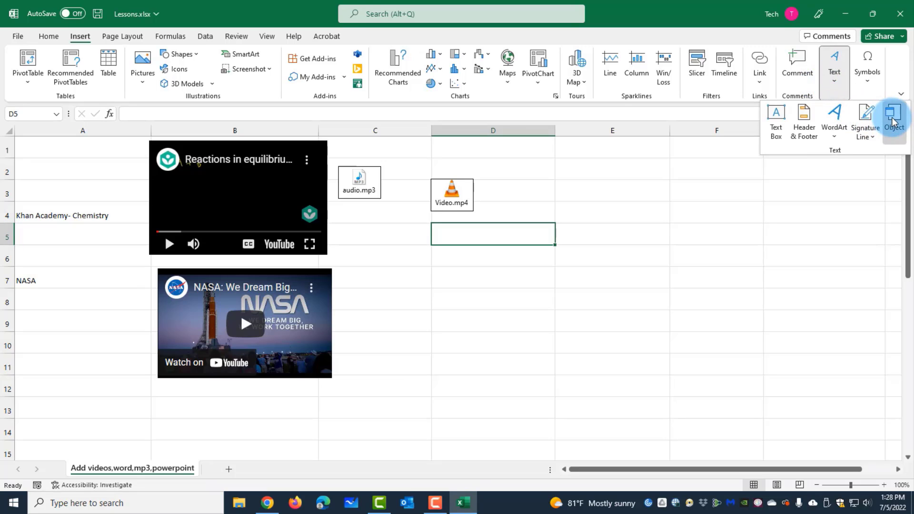
{"action": "left_click", "coordinate": [661, 168]}
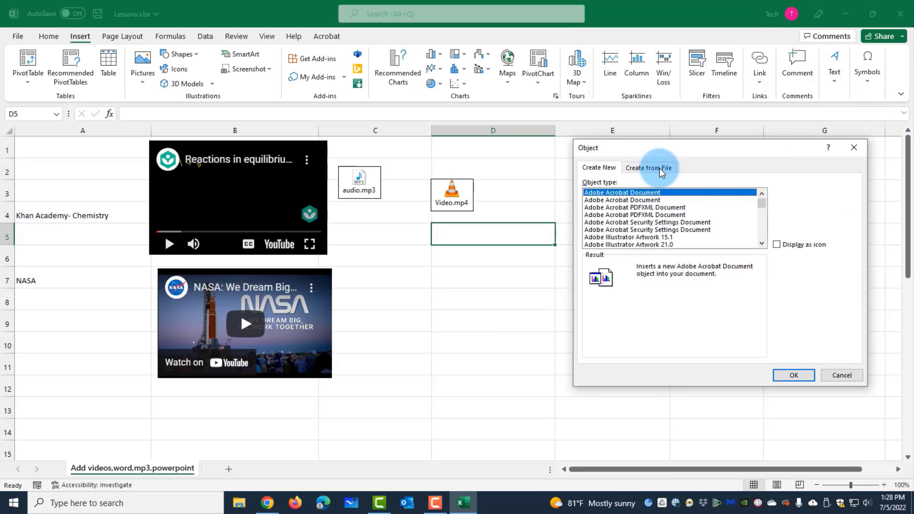
{"action": "left_click", "coordinate": [805, 196]}
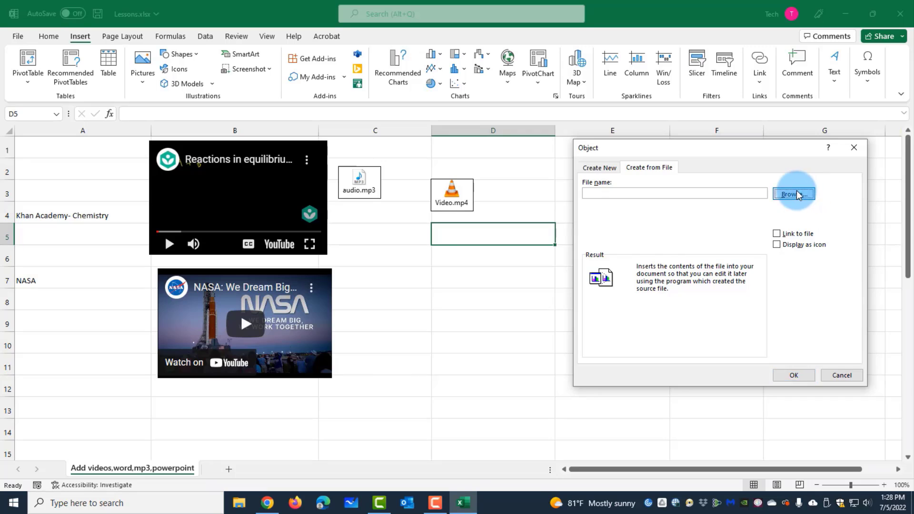
{"action": "left_click", "coordinate": [608, 302]}
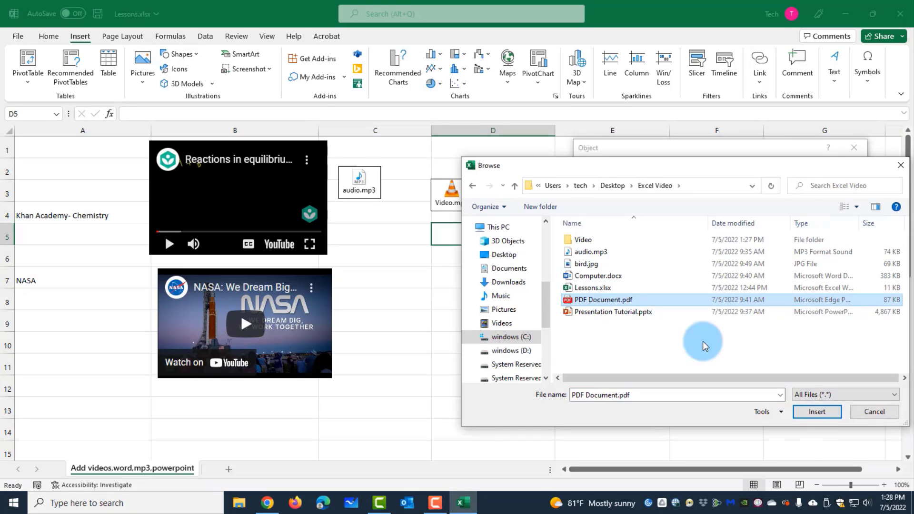
{"action": "left_click", "coordinate": [817, 412]}
{"action": "left_click", "coordinate": [789, 374]}
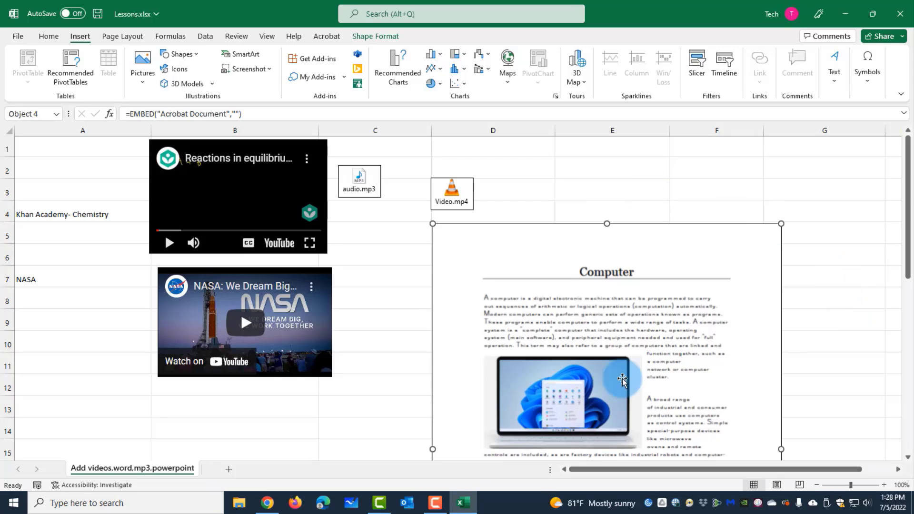
Shrink the embedded PDF page to fit in column D below the Video.mp4 icon.
{"action": "scroll", "coordinate": [581, 201], "scroll_direction": "down", "scroll_amount": 1}
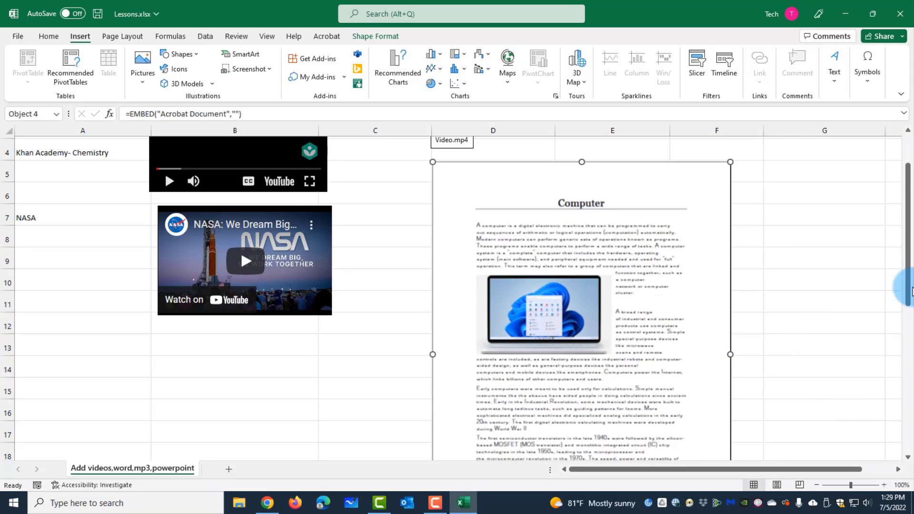
{"action": "left_click_drag", "start_coordinate": [904, 288], "coordinate": [904, 335]}
{"action": "left_click_drag", "start_coordinate": [730, 442], "coordinate": [619, 200]}
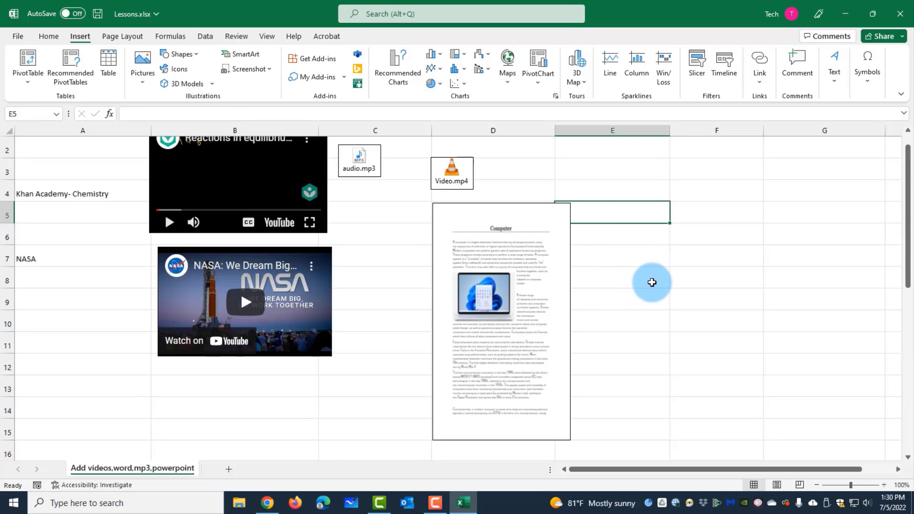
Embed PDF Document.pdf at E7, displayed as an icon.
{"action": "left_click", "coordinate": [639, 256]}
{"action": "left_click", "coordinate": [839, 79]}
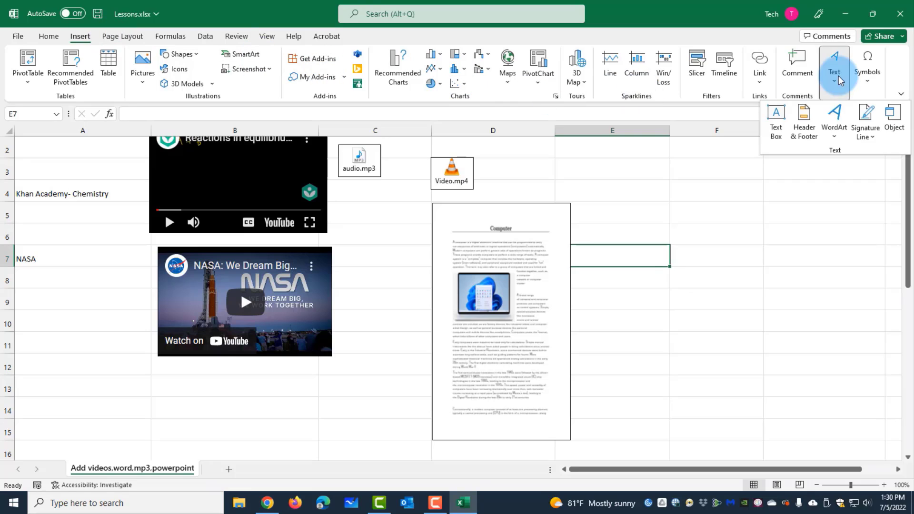
{"action": "left_click", "coordinate": [898, 125]}
{"action": "left_click", "coordinate": [664, 175]}
{"action": "left_click", "coordinate": [798, 205]}
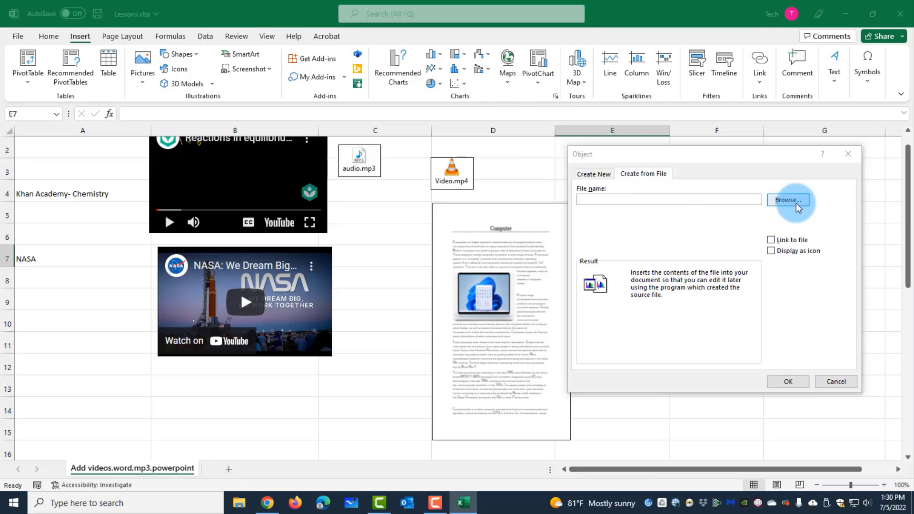
{"action": "left_click", "coordinate": [604, 306]}
{"action": "left_click", "coordinate": [825, 419]}
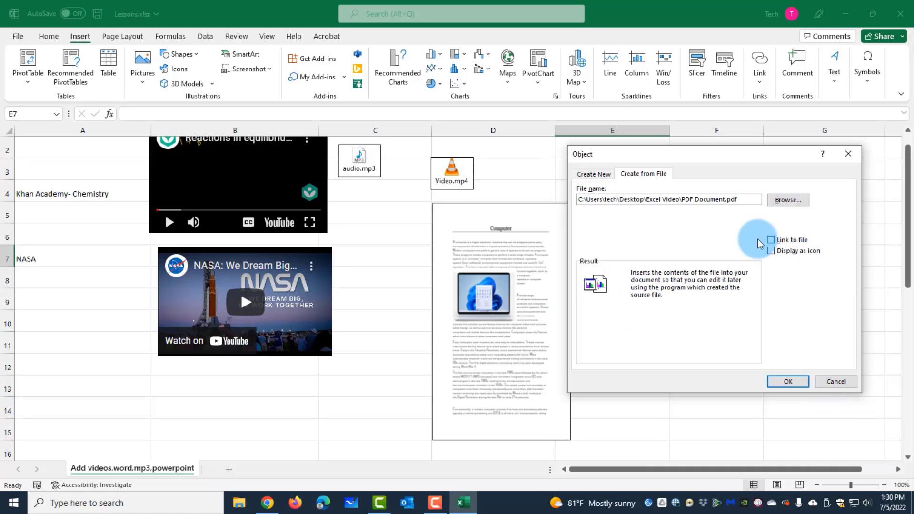
{"action": "left_click", "coordinate": [772, 253]}
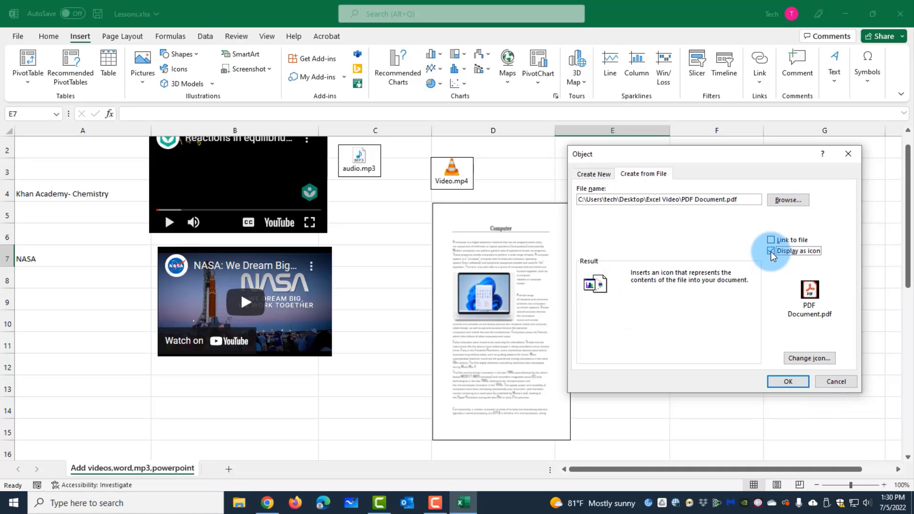
{"action": "left_click", "coordinate": [788, 381]}
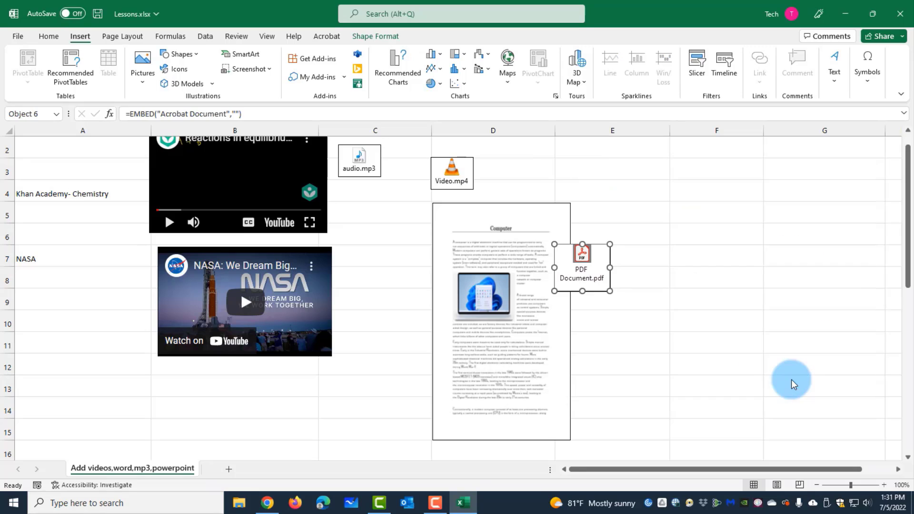
Move the PDF icon up beside the embedded page, open it to check, then select F5.
{"action": "left_click", "coordinate": [601, 277]}
{"action": "left_click_drag", "start_coordinate": [595, 270], "coordinate": [638, 231]}
{"action": "left_click", "coordinate": [686, 277]}
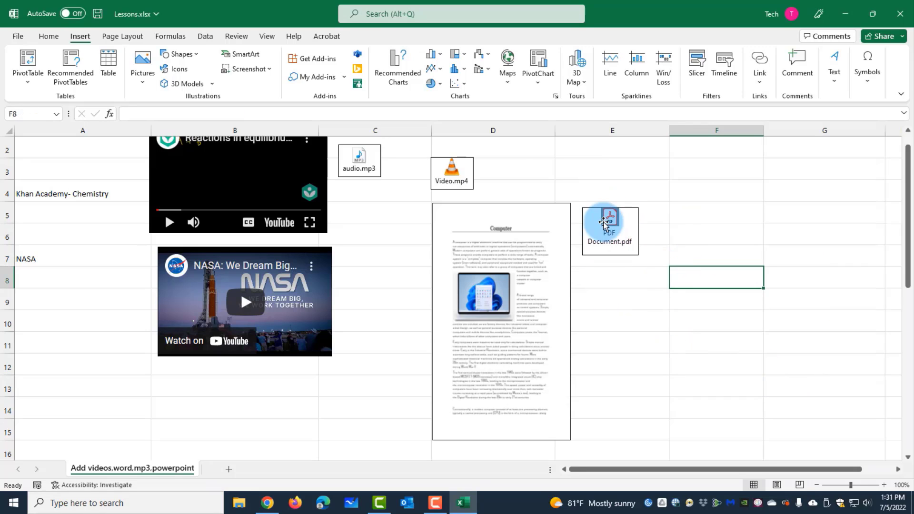
{"action": "double_click", "coordinate": [614, 229]}
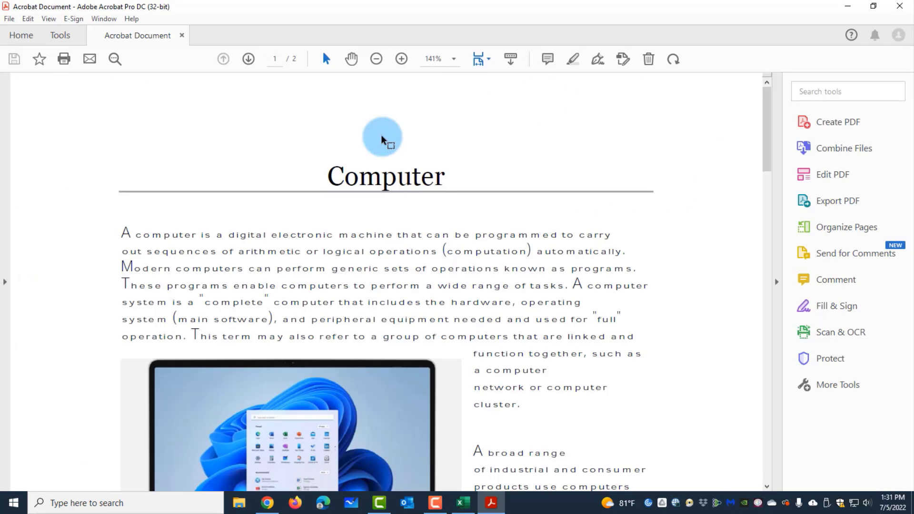
{"action": "left_click", "coordinate": [903, 11]}
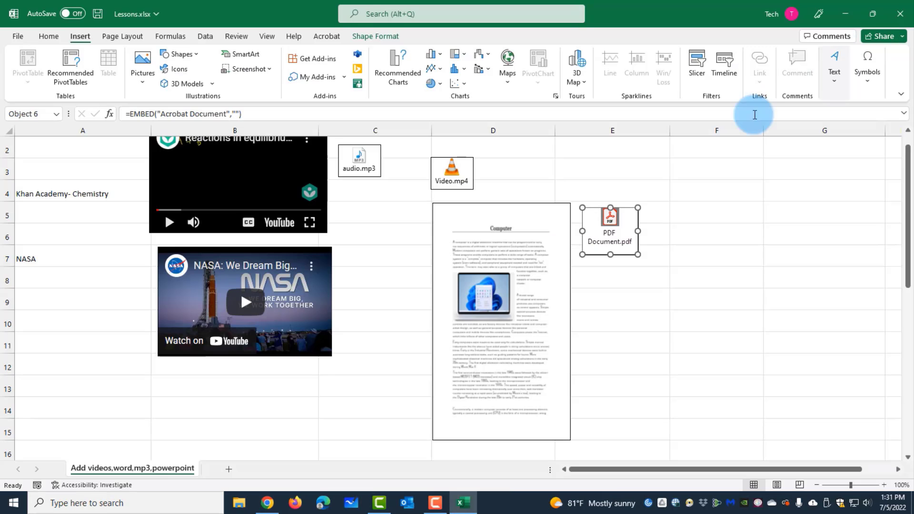
{"action": "left_click", "coordinate": [717, 212]}
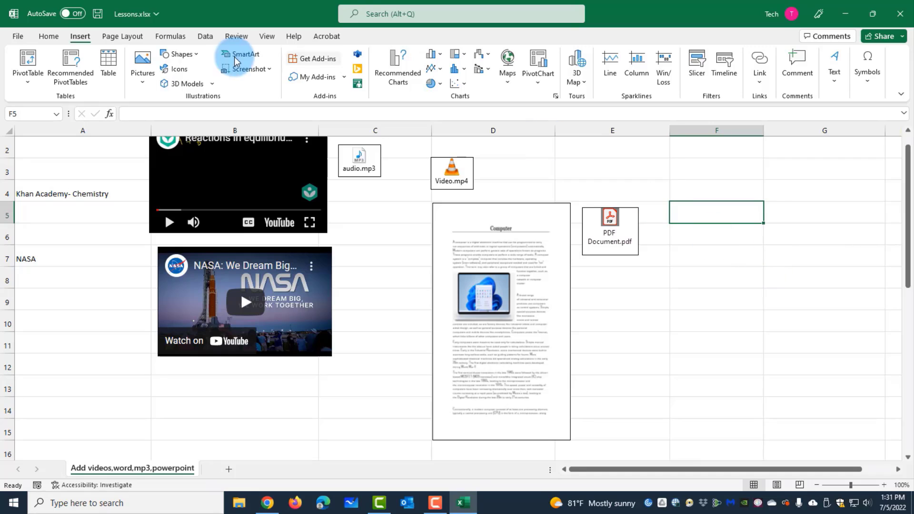
Embed Presentation Tutorial.pptx from file as an object showing its title slide.
{"action": "left_click", "coordinate": [835, 91]}
{"action": "left_click", "coordinate": [894, 117]}
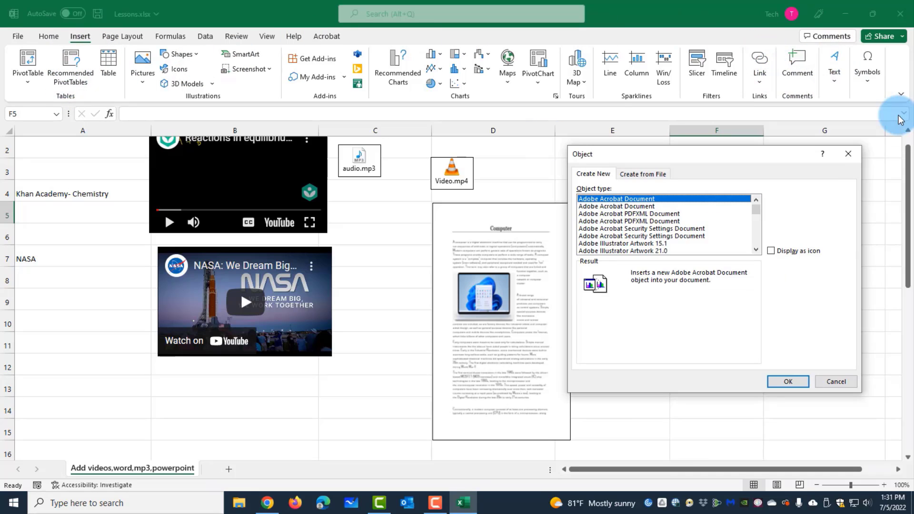
{"action": "left_click", "coordinate": [644, 174]}
{"action": "left_click", "coordinate": [788, 200]}
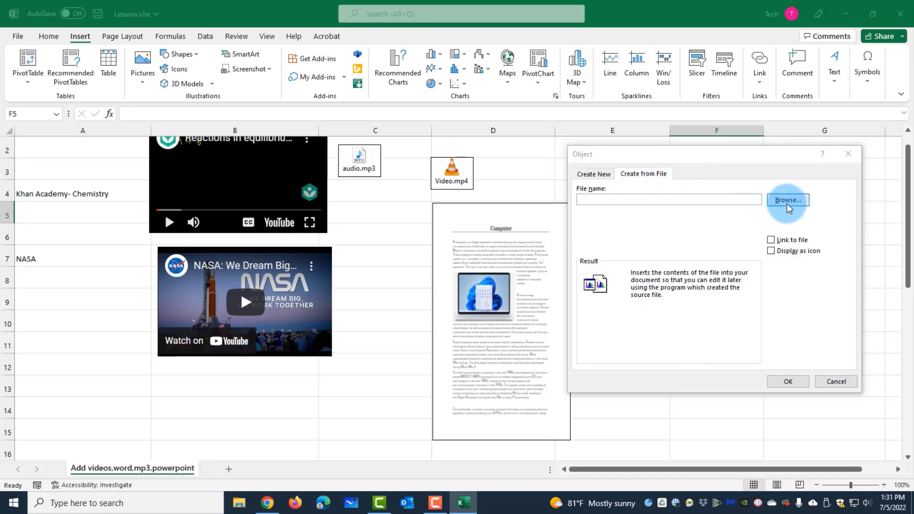
{"action": "left_click", "coordinate": [613, 319]}
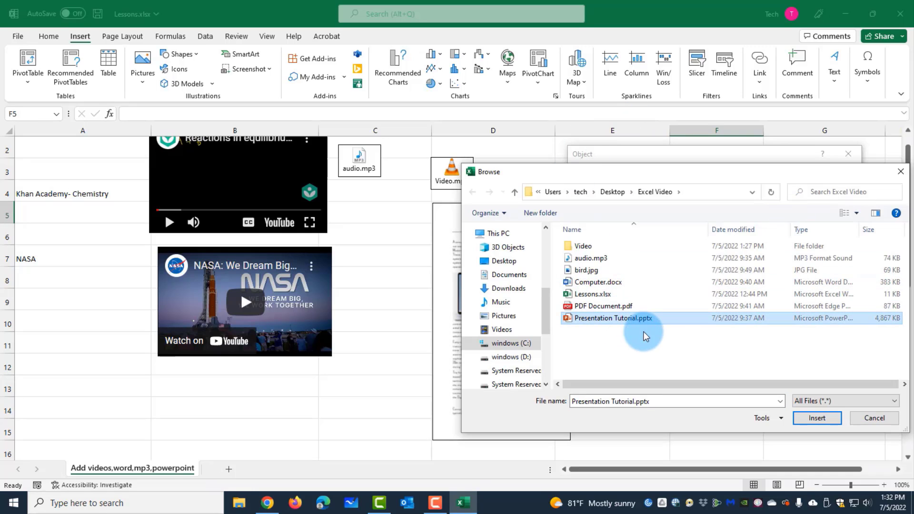
{"action": "left_click", "coordinate": [817, 418]}
{"action": "left_click", "coordinate": [793, 384]}
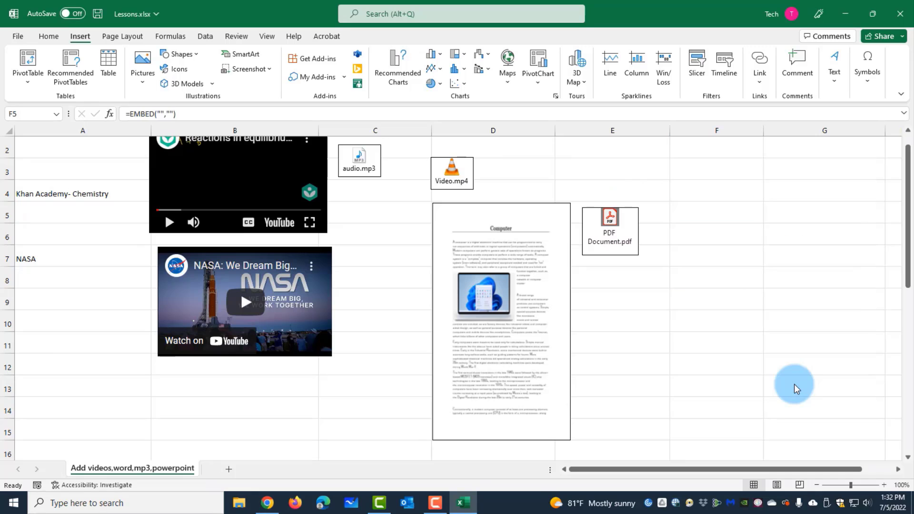
Narrow the embedded presentation and position it across columns F–H, rows 2–10.
{"action": "left_click_drag", "start_coordinate": [762, 465], "coordinate": [818, 466]}
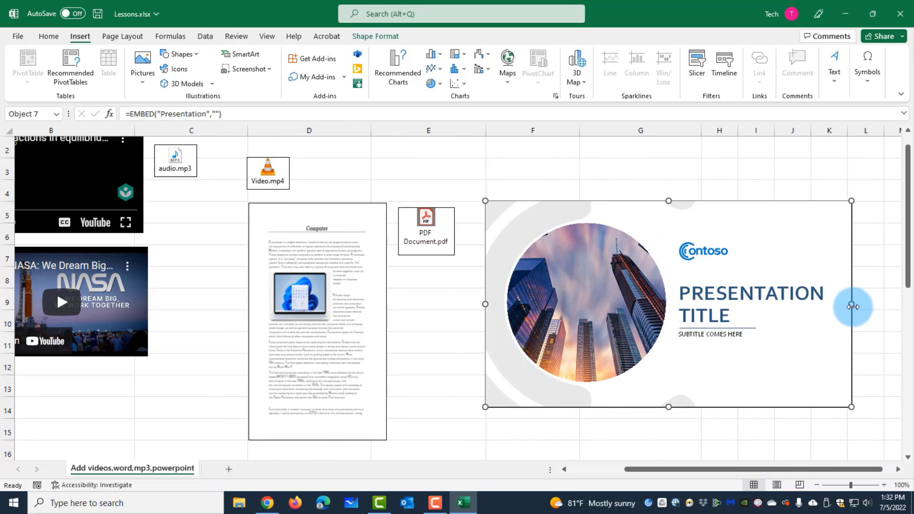
{"action": "left_click_drag", "start_coordinate": [853, 307], "coordinate": [755, 303]}
{"action": "left_click", "coordinate": [771, 385]}
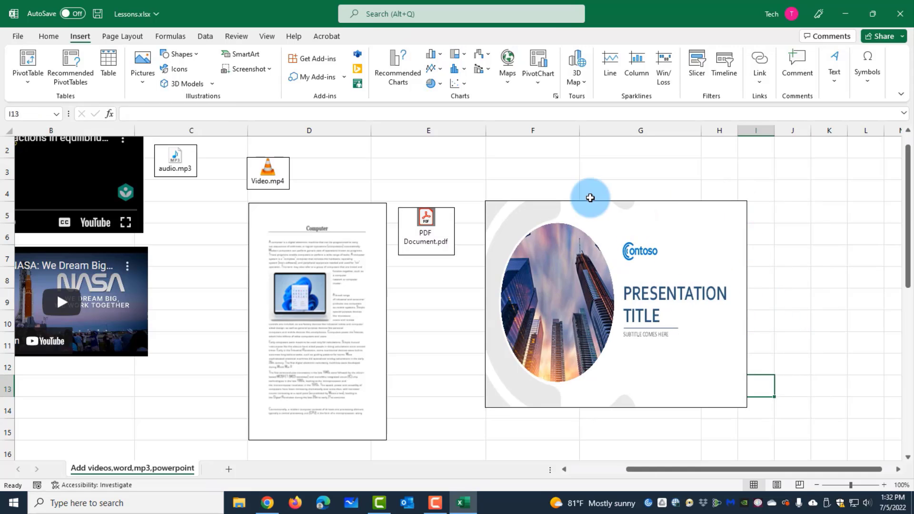
{"action": "left_click_drag", "start_coordinate": [592, 209], "coordinate": [619, 222]}
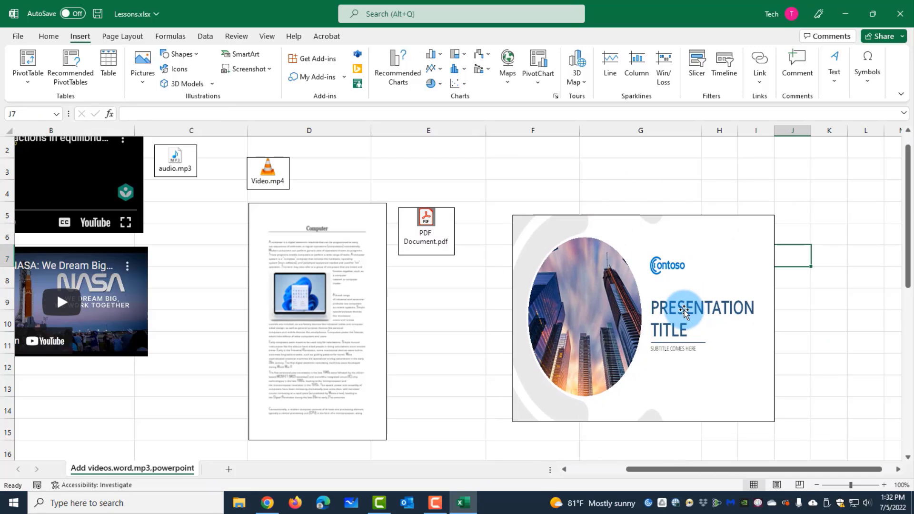
{"action": "left_click_drag", "start_coordinate": [685, 312], "coordinate": [675, 242]}
{"action": "left_click", "coordinate": [640, 408]}
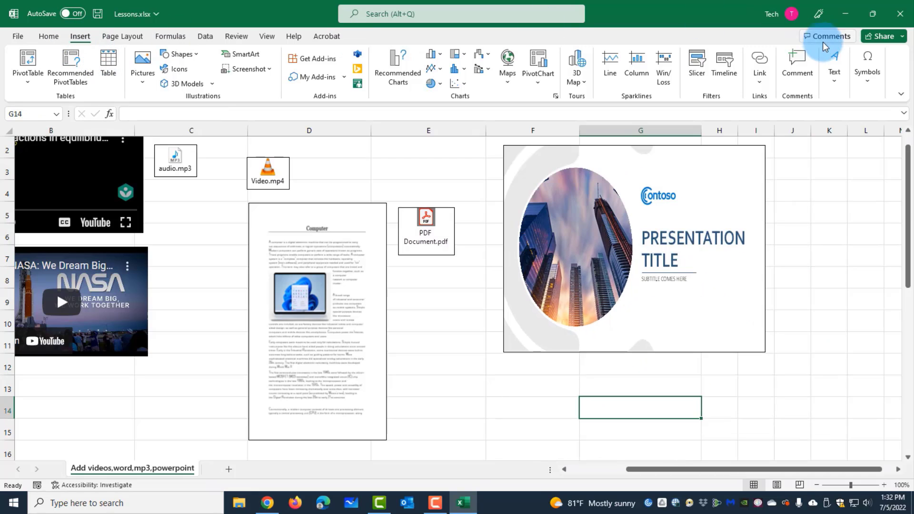
Choose Presentation Tutorial.pptx again as the file to embed via Create from File.
{"action": "left_click", "coordinate": [834, 64]}
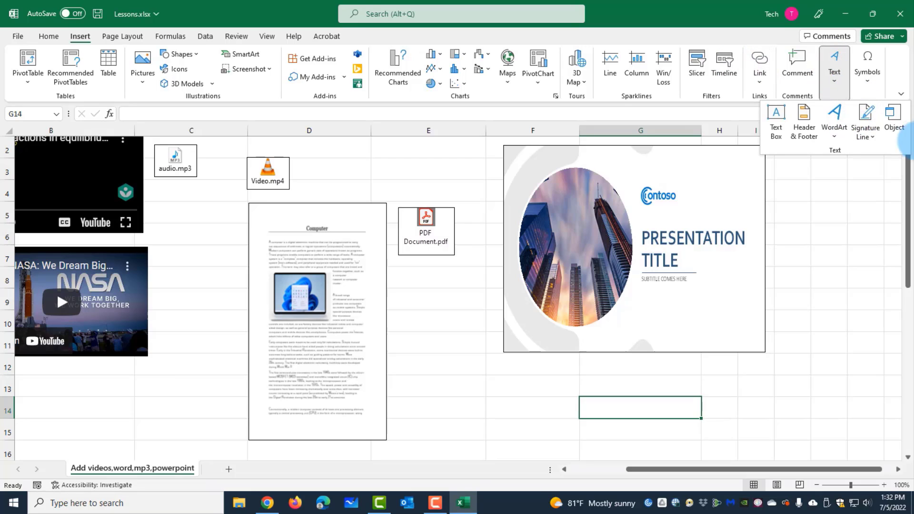
{"action": "left_click", "coordinate": [898, 128]}
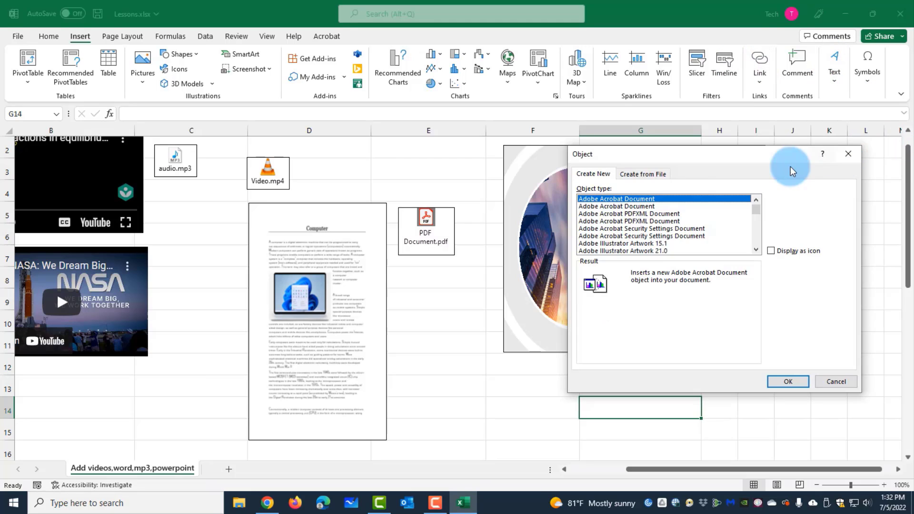
{"action": "left_click", "coordinate": [643, 174]}
{"action": "left_click", "coordinate": [776, 199]}
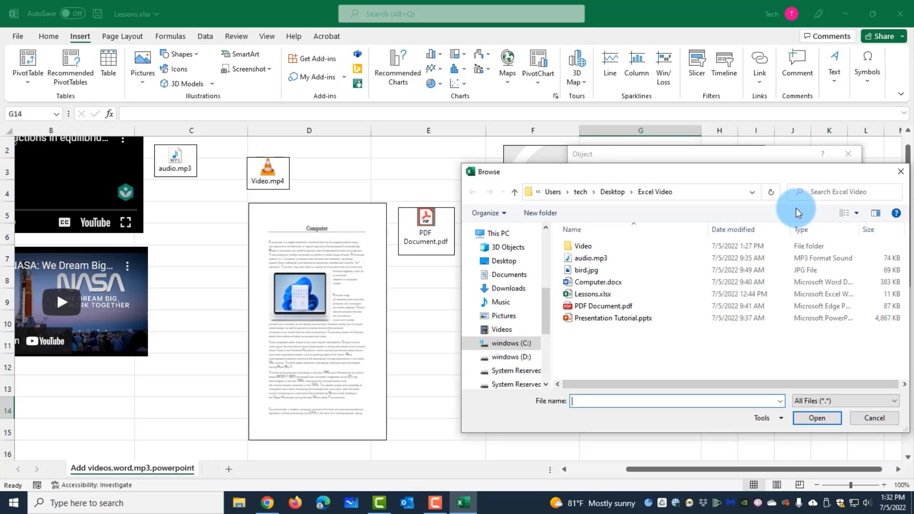
{"action": "left_click", "coordinate": [625, 318]}
{"action": "left_click", "coordinate": [799, 418]}
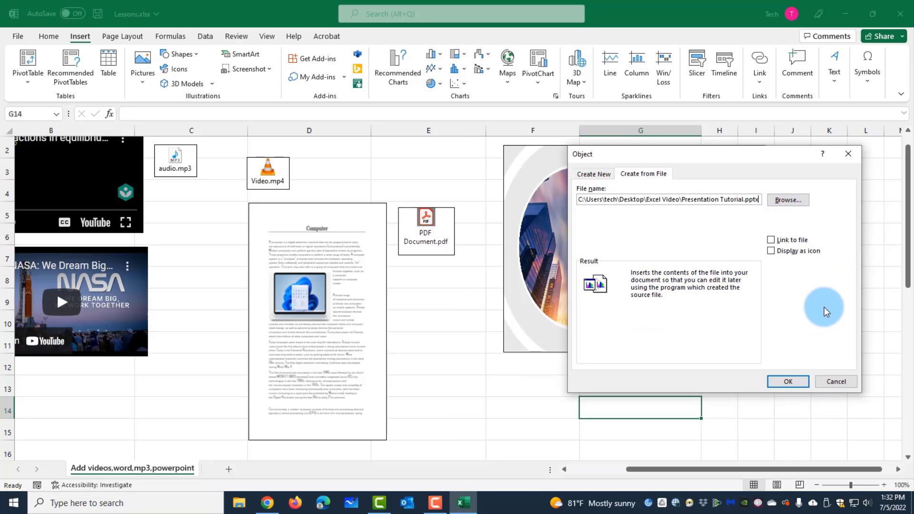
Embed it as a PowerPoint icon captioned 'Click Powerpoint'.
{"action": "left_click", "coordinate": [771, 251]}
{"action": "left_click", "coordinate": [814, 358]}
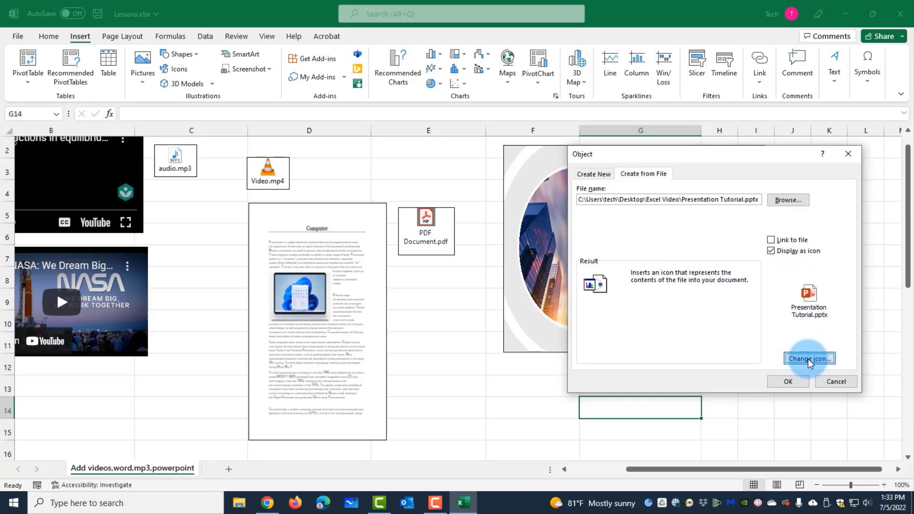
{"action": "mouse_move", "coordinate": [692, 256]}
{"action": "left_mouse_down"}
{"action": "mouse_move", "coordinate": [694, 291]}
{"action": "mouse_move", "coordinate": [685, 253]}
{"action": "left_mouse_up"}
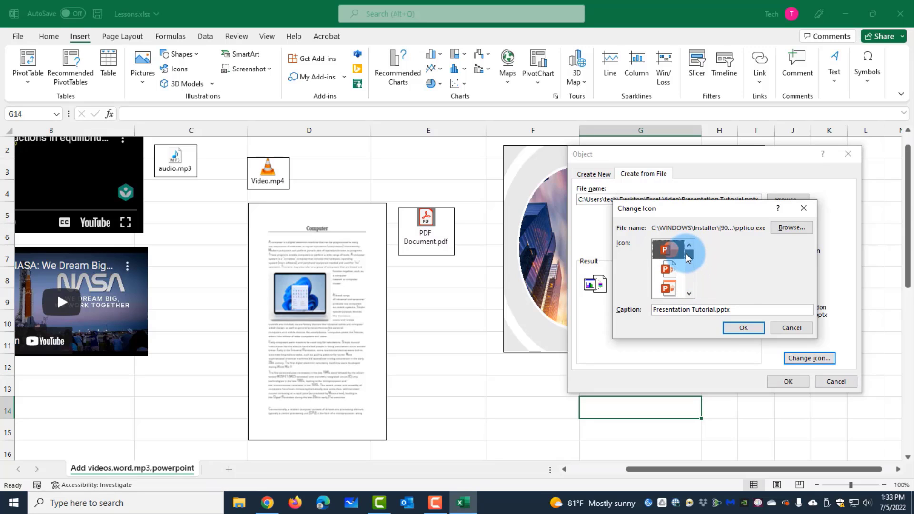
{"action": "triple_click", "coordinate": [811, 311]}
{"action": "key", "text": "BackSpace"}
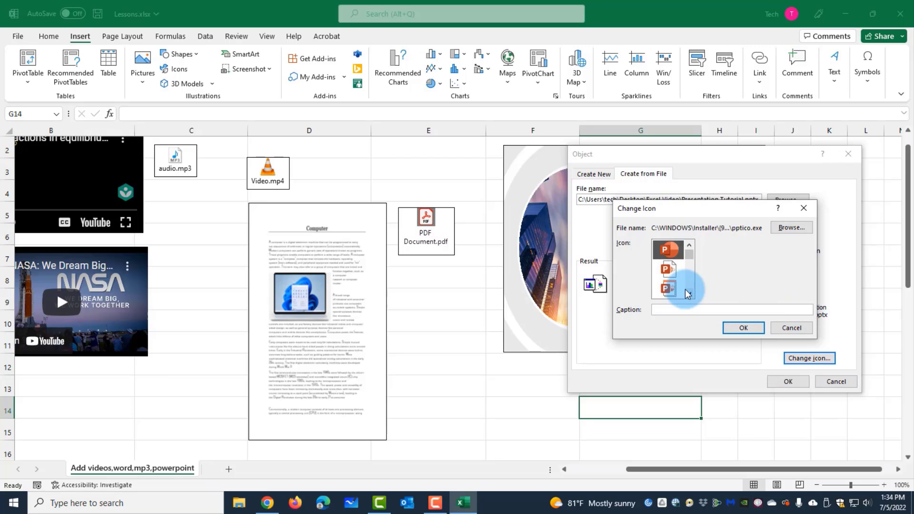
{"action": "type", "text": "Click Powerpoint"}
{"action": "left_click", "coordinate": [744, 328]}
{"action": "left_click", "coordinate": [788, 382]}
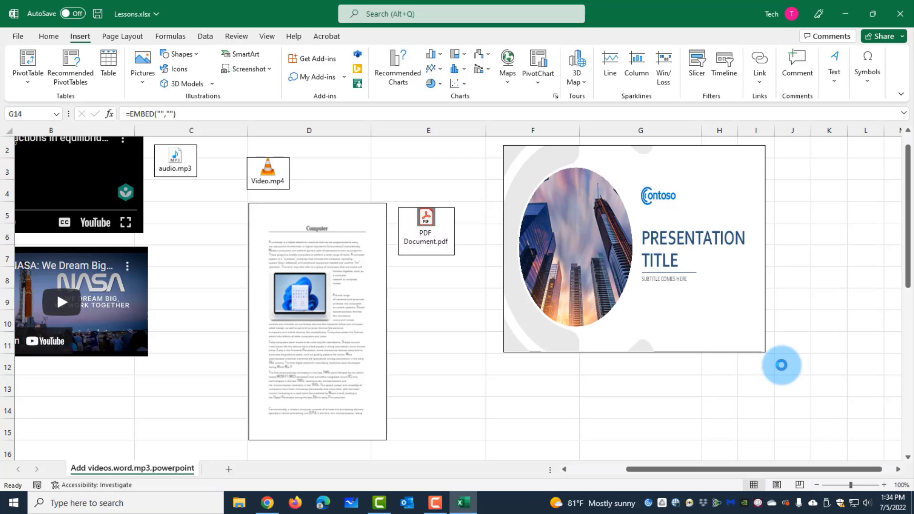
Move the Click Powerpoint icon to column E, rows 9–10, and test-run its slideshow.
{"action": "left_click_drag", "start_coordinate": [595, 422], "coordinate": [470, 319]}
{"action": "left_click", "coordinate": [428, 308]}
{"action": "double_click", "coordinate": [433, 309]}
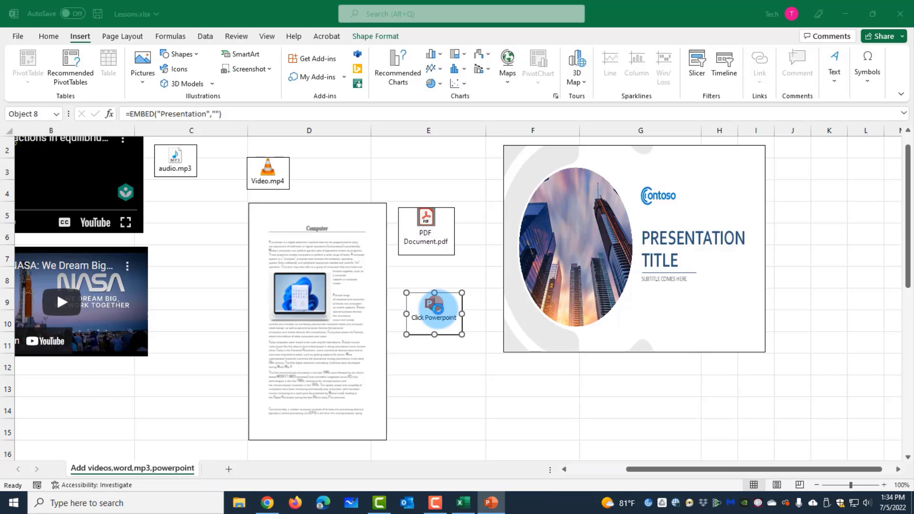
{"action": "key", "text": "Escape"}
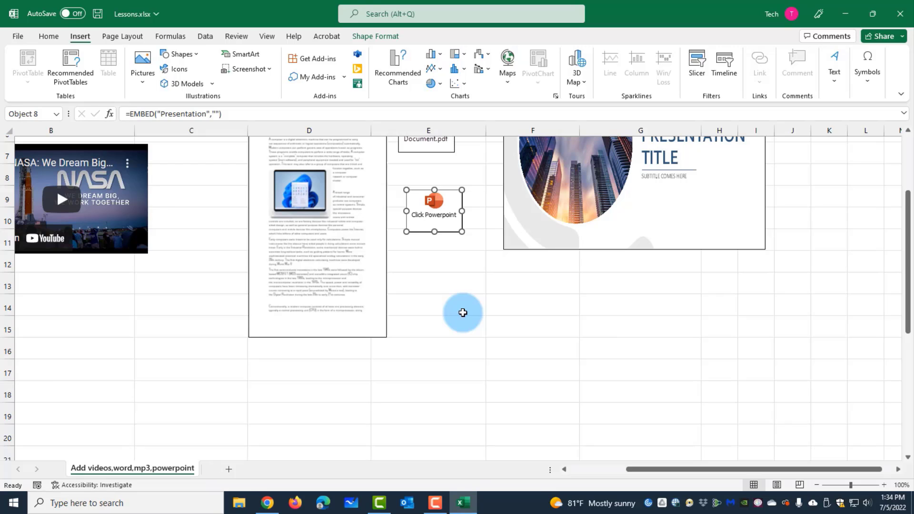
{"action": "left_click", "coordinate": [833, 80]}
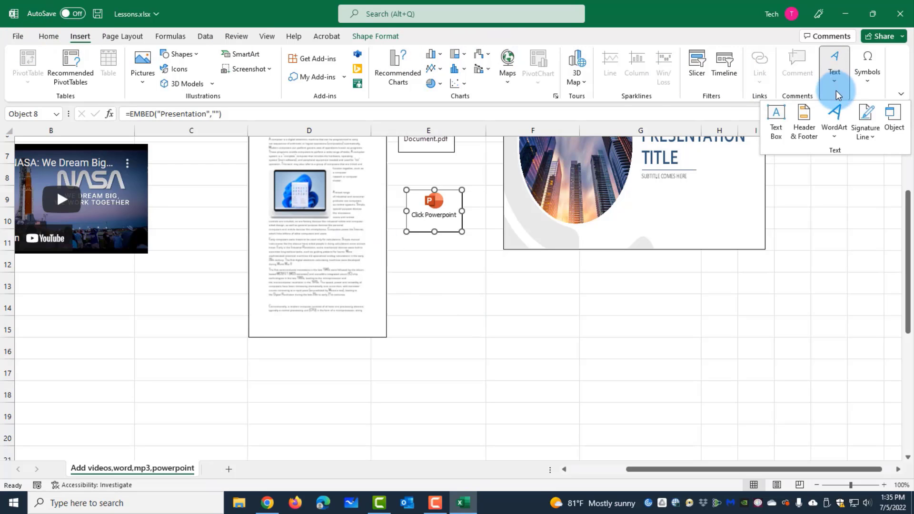
Embed Computer.docx from file as a full Word document object.
{"action": "left_click", "coordinate": [892, 114]}
{"action": "left_click", "coordinate": [642, 174]}
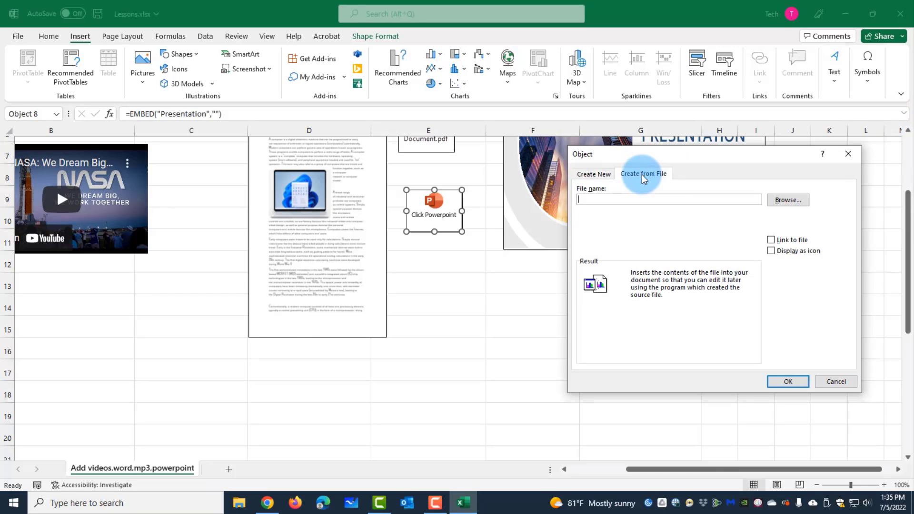
{"action": "left_click", "coordinate": [779, 201]}
{"action": "left_click", "coordinate": [590, 285]}
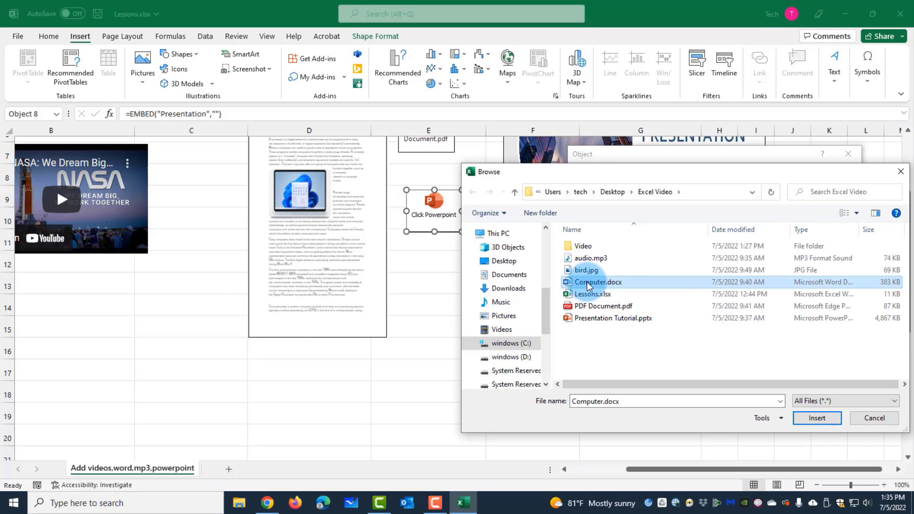
{"action": "left_click", "coordinate": [810, 418]}
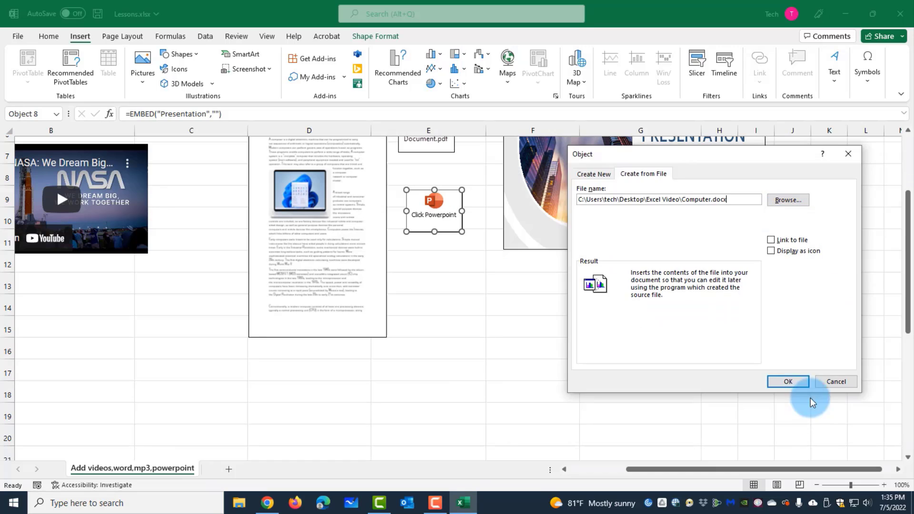
{"action": "left_click", "coordinate": [788, 379]}
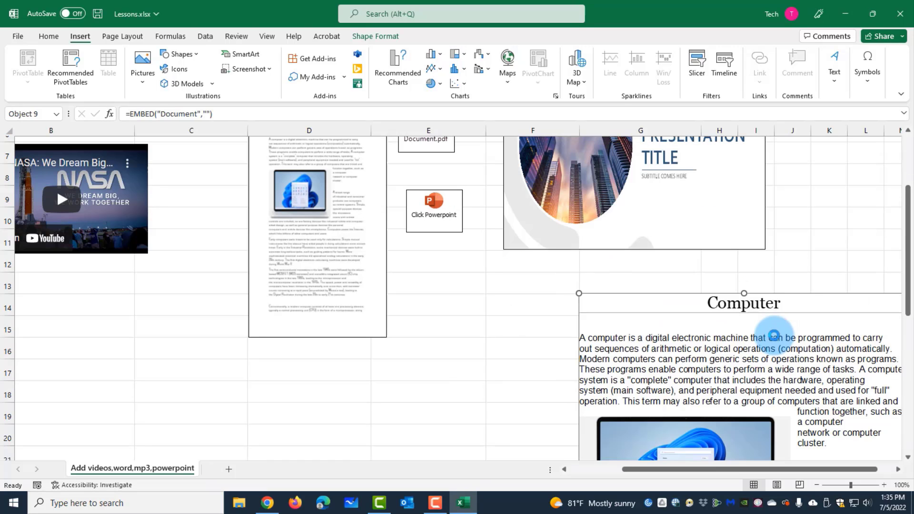
Move the Computer document left and shrink it to span columns E–G.
{"action": "left_click_drag", "start_coordinate": [908, 250], "coordinate": [908, 305]}
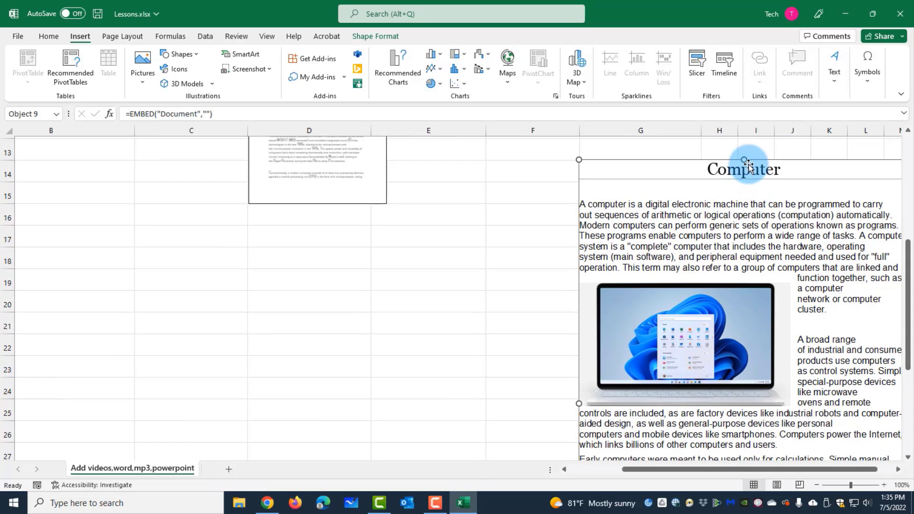
{"action": "left_click_drag", "start_coordinate": [744, 159], "coordinate": [588, 147]}
{"action": "scroll", "coordinate": [751, 436], "scroll_direction": "down", "scroll_amount": 3}
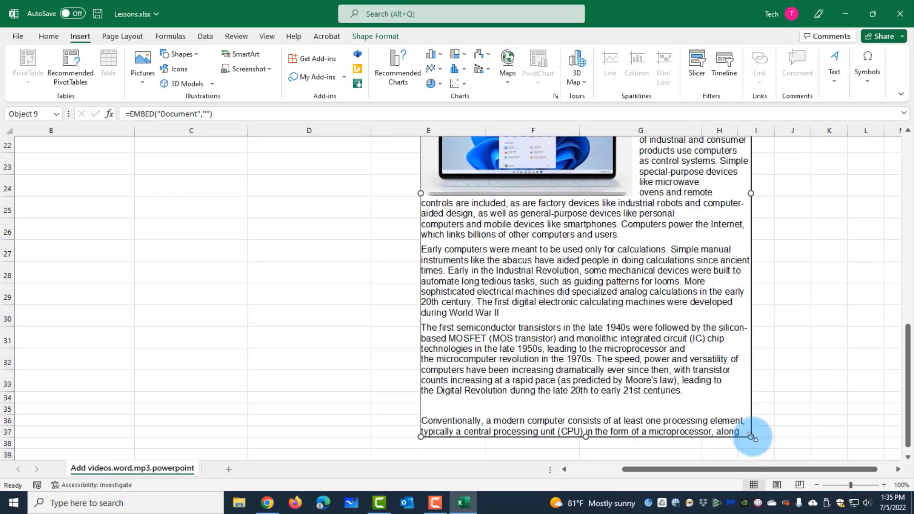
{"action": "left_click_drag", "start_coordinate": [752, 436], "coordinate": [662, 375]}
{"action": "key", "text": "Escape"}
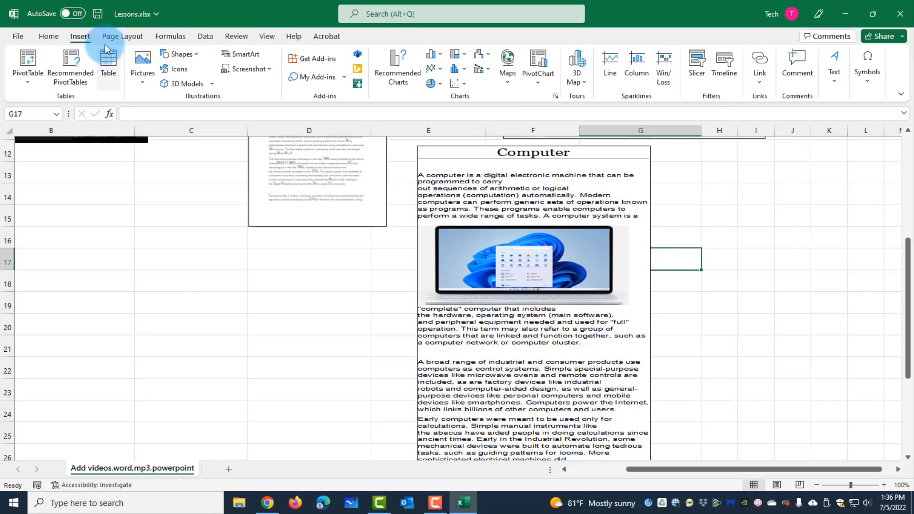
Embed Computer.docx as a Word icon with its default Computer.docx caption.
{"action": "left_click", "coordinate": [834, 83]}
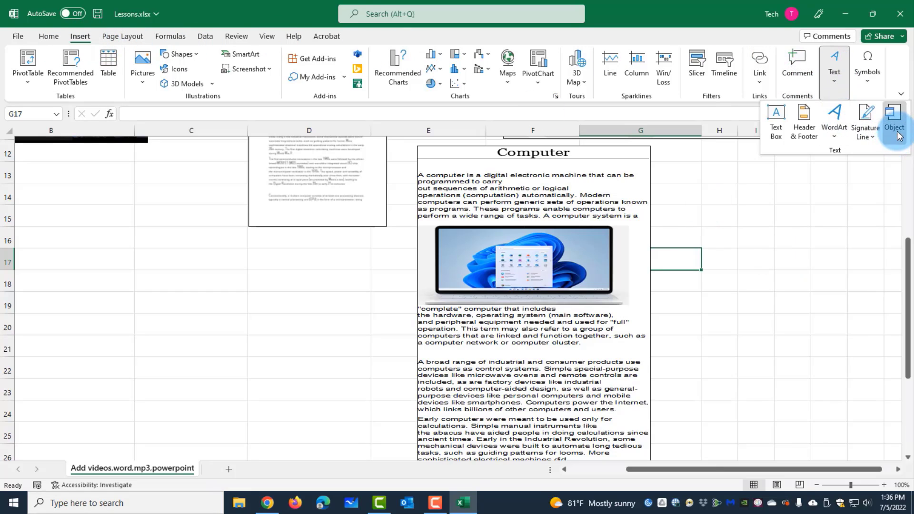
{"action": "left_click", "coordinate": [894, 123]}
{"action": "left_click", "coordinate": [668, 179]}
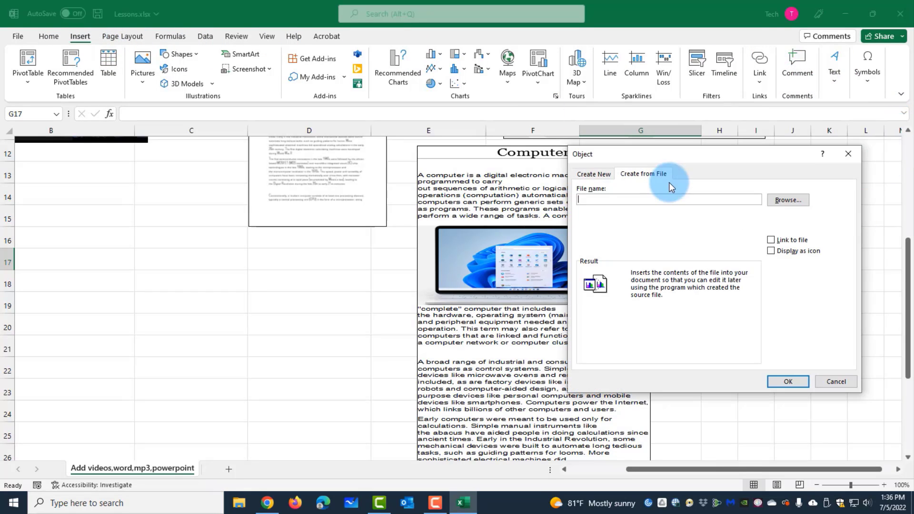
{"action": "left_click", "coordinate": [788, 200]}
{"action": "left_click", "coordinate": [667, 282]}
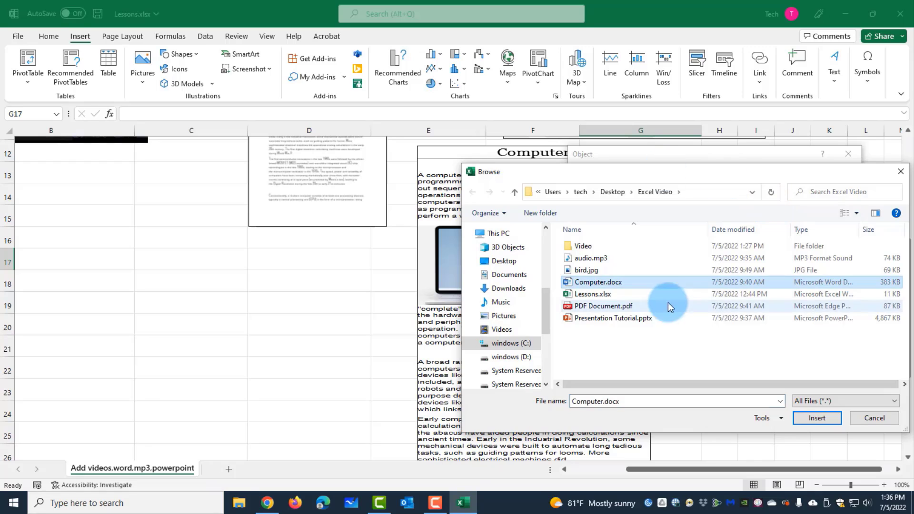
{"action": "left_click", "coordinate": [812, 419]}
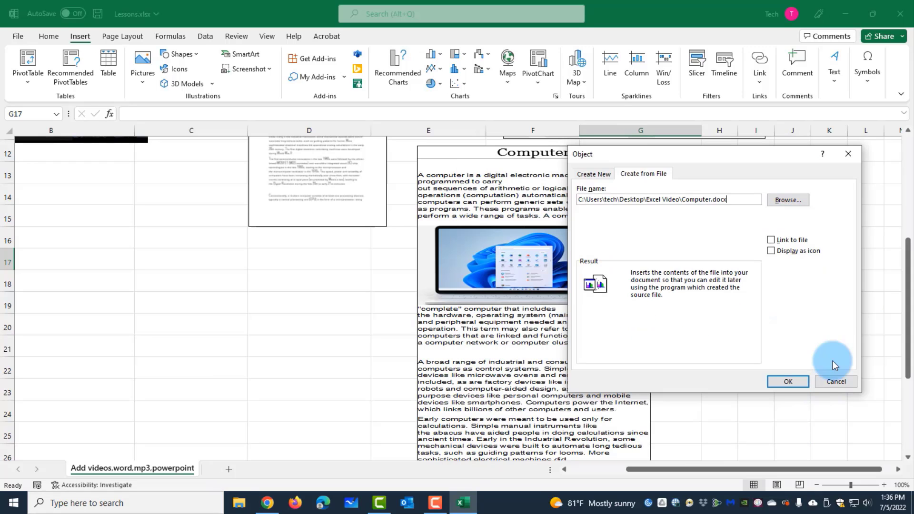
{"action": "left_click", "coordinate": [771, 251]}
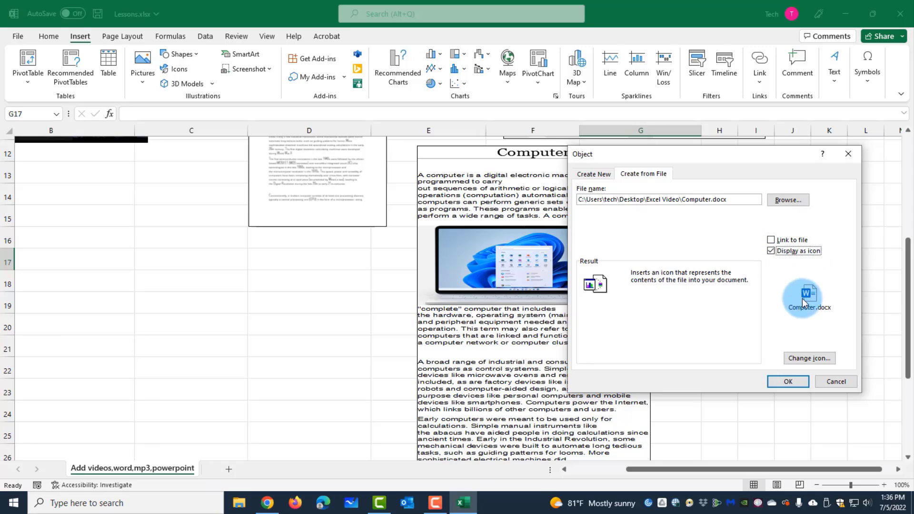
{"action": "left_click", "coordinate": [813, 357]}
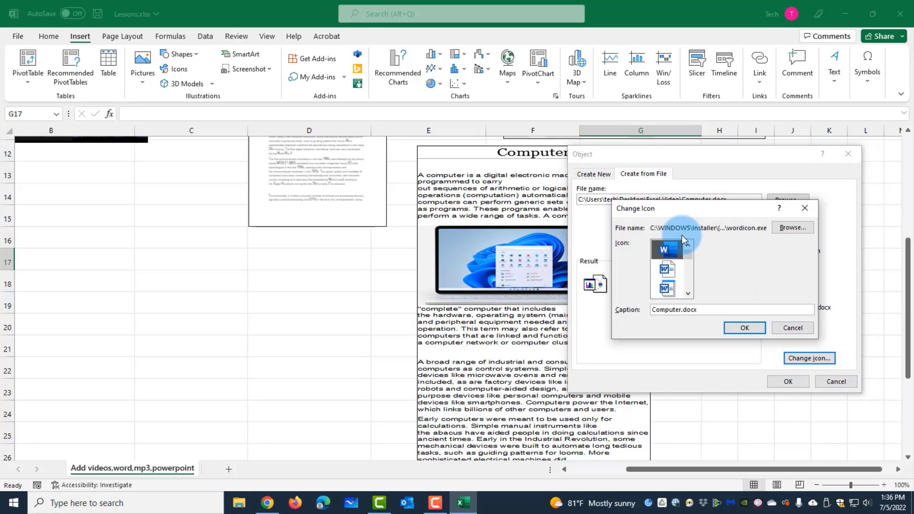
{"action": "left_click_drag", "start_coordinate": [697, 310], "coordinate": [684, 309]}
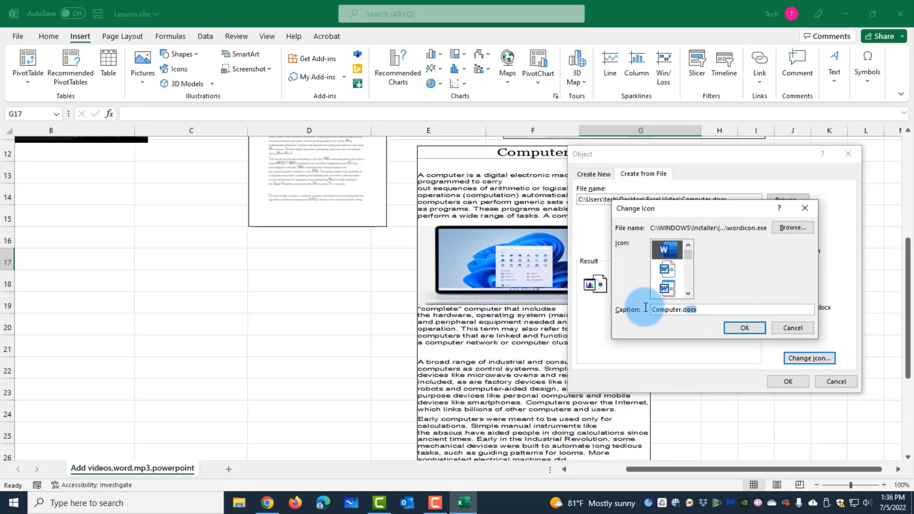
{"action": "left_click", "coordinate": [793, 327]}
{"action": "left_click", "coordinate": [788, 381]}
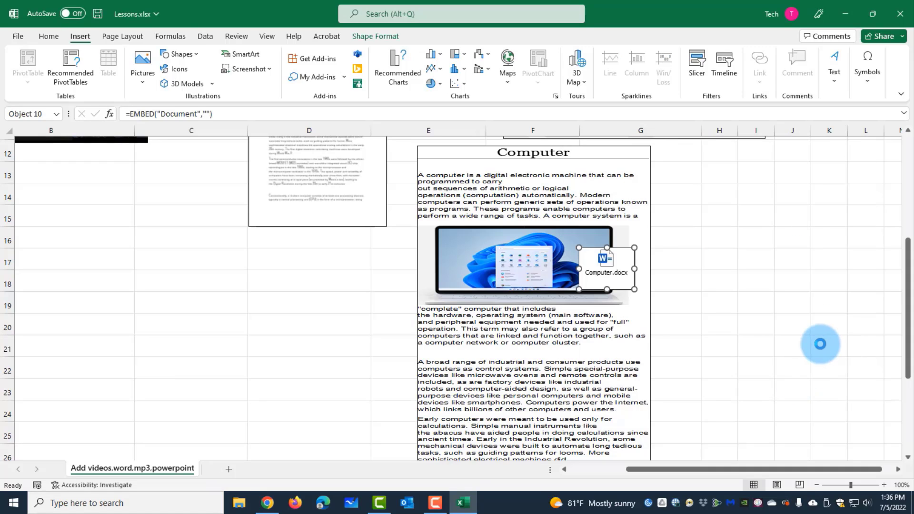
Place the Computer.docx icon near cell H15.
{"action": "left_click_drag", "start_coordinate": [592, 270], "coordinate": [745, 237]}
{"action": "left_click", "coordinate": [793, 217]}
{"action": "left_click", "coordinate": [751, 232]}
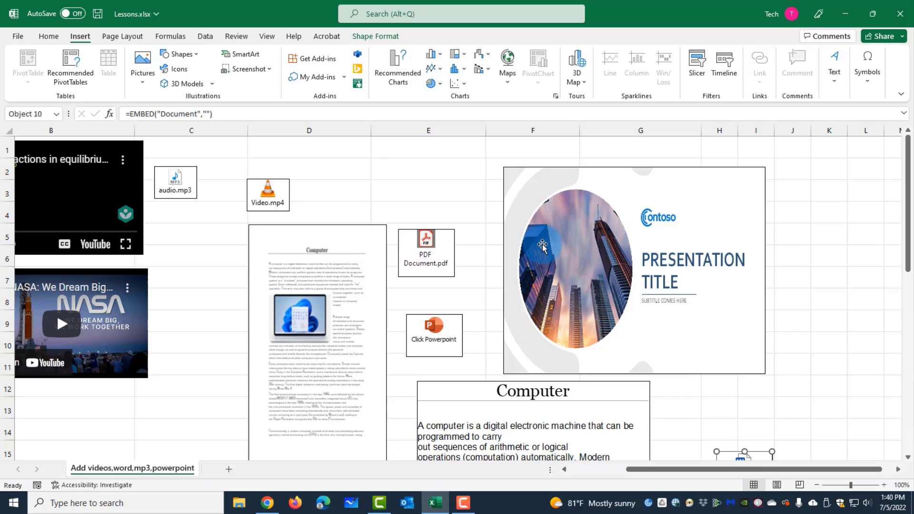
{"action": "left_click", "coordinate": [172, 116]}
{"action": "left_click", "coordinate": [19, 39]}
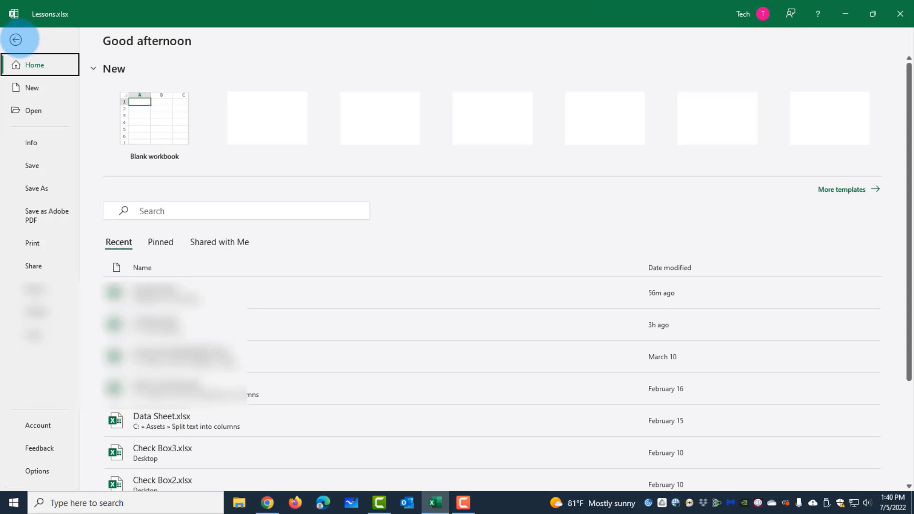
{"action": "left_click", "coordinate": [15, 40]}
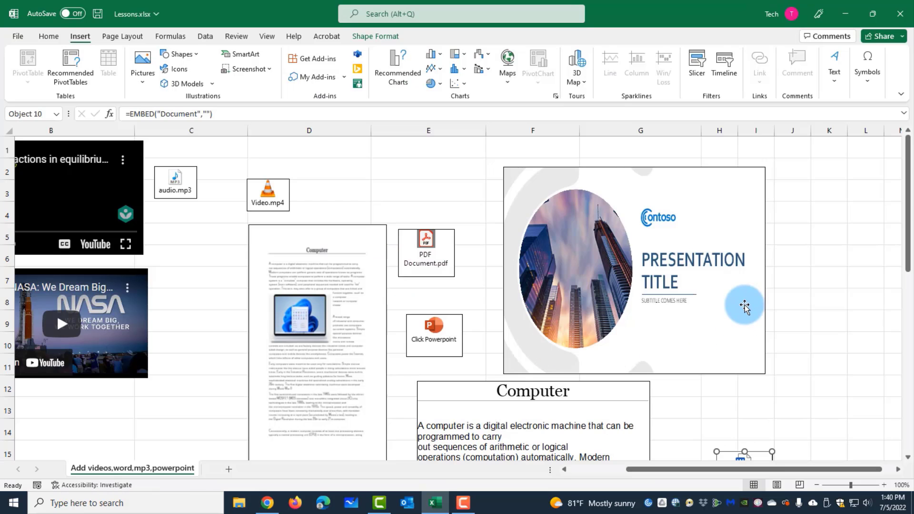